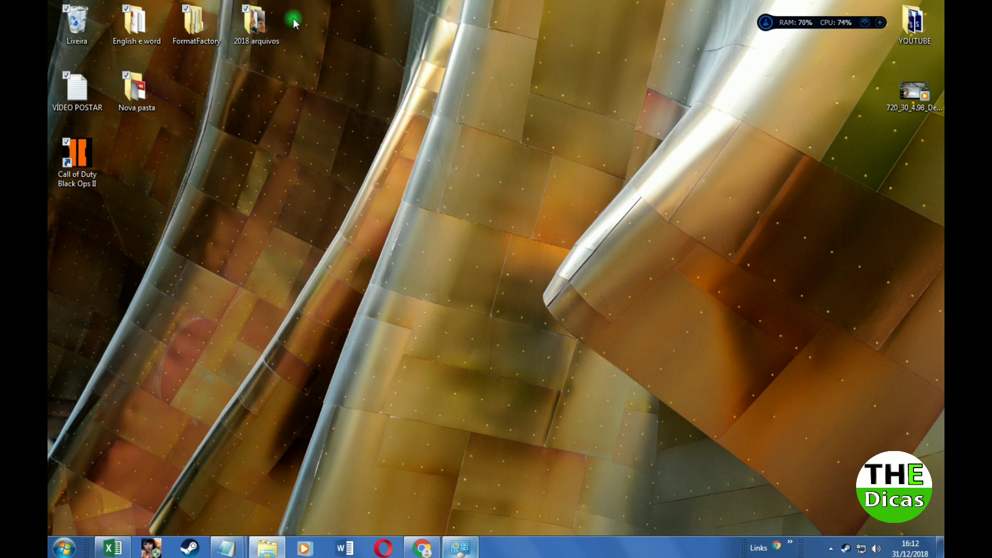
drag(292, 19, 54, 176)
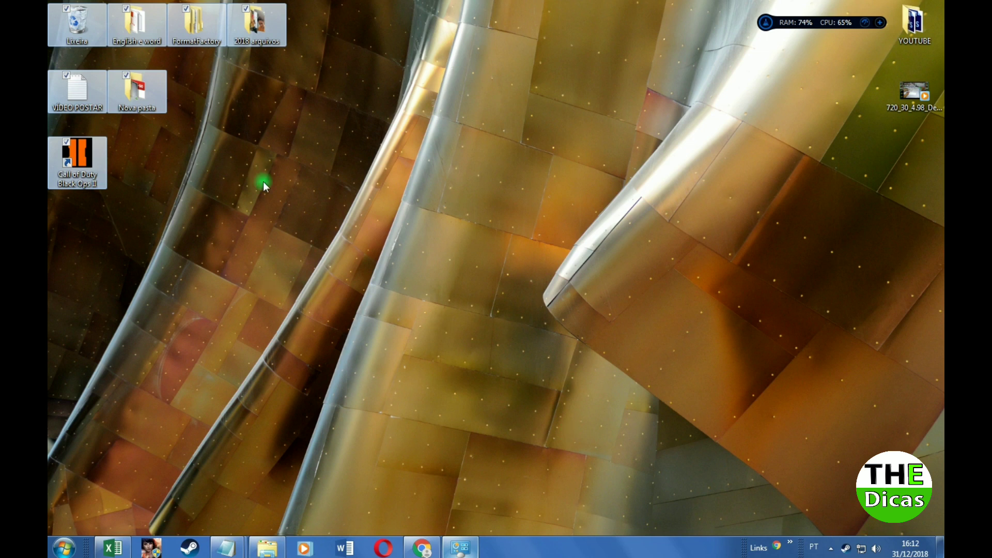
drag(288, 199, 50, 5)
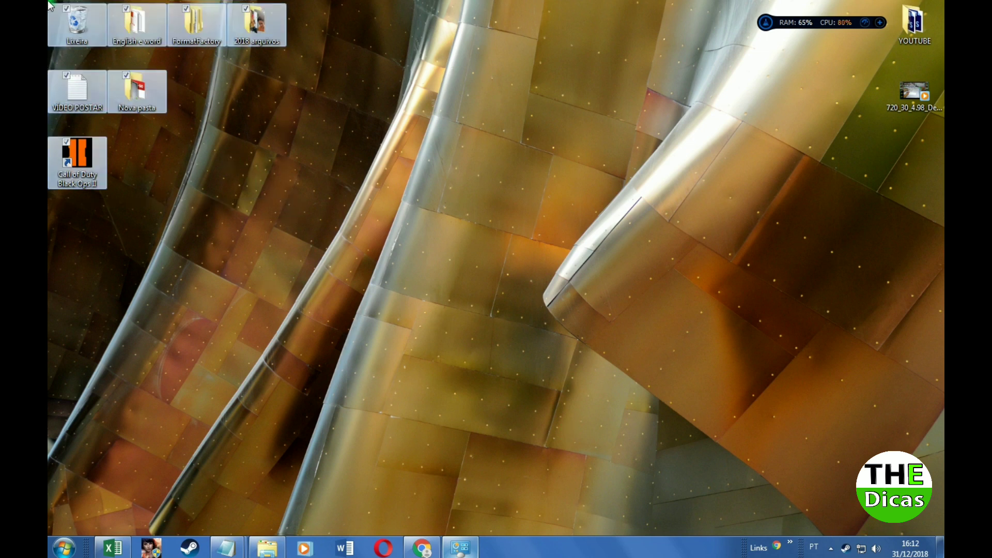
click(296, 216)
drag(275, 185, 49, 4)
drag(290, 181, 52, 5)
drag(296, 192, 52, 6)
drag(290, 164, 51, 7)
click(250, 146)
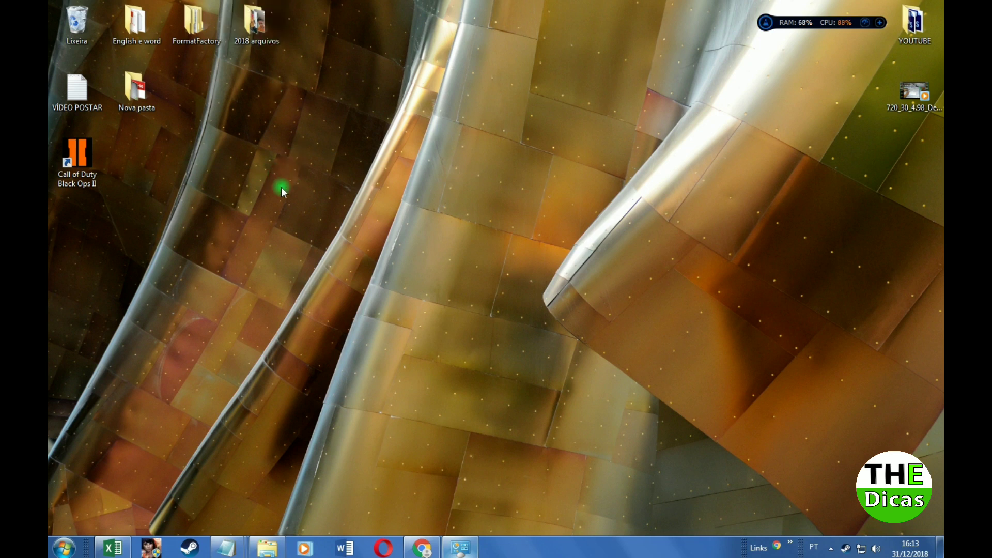
drag(281, 187, 78, 15)
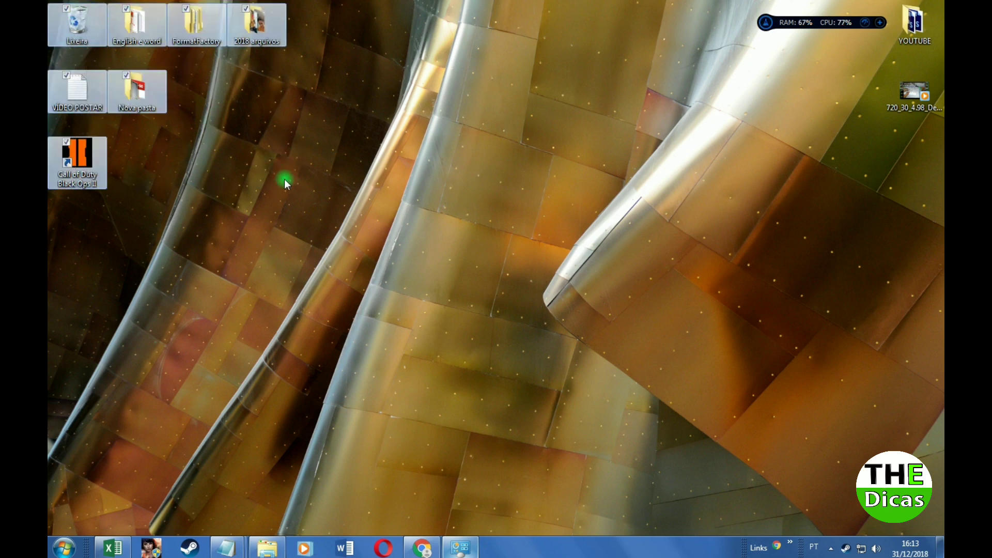
click(293, 205)
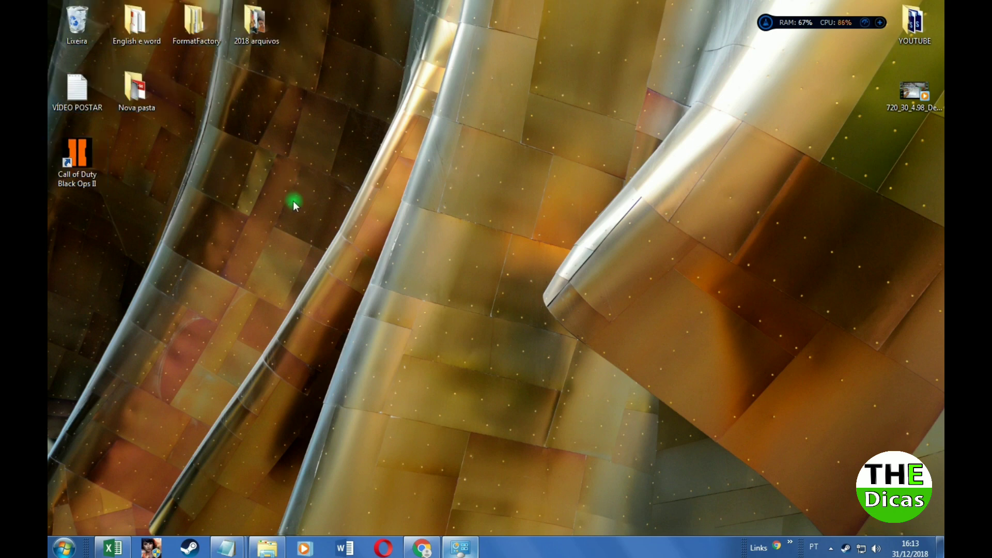
Switch to the VÍDEO POSTAR note and review its ADB download links and the list of commands under CÓDIGOS
mouse_move(227, 547)
click(298, 475)
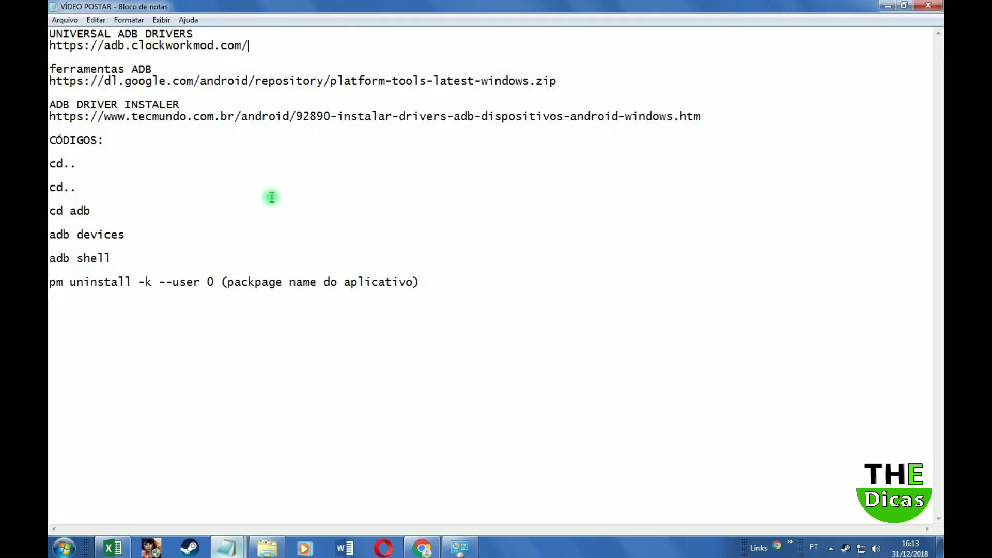
drag(443, 290, 49, 32)
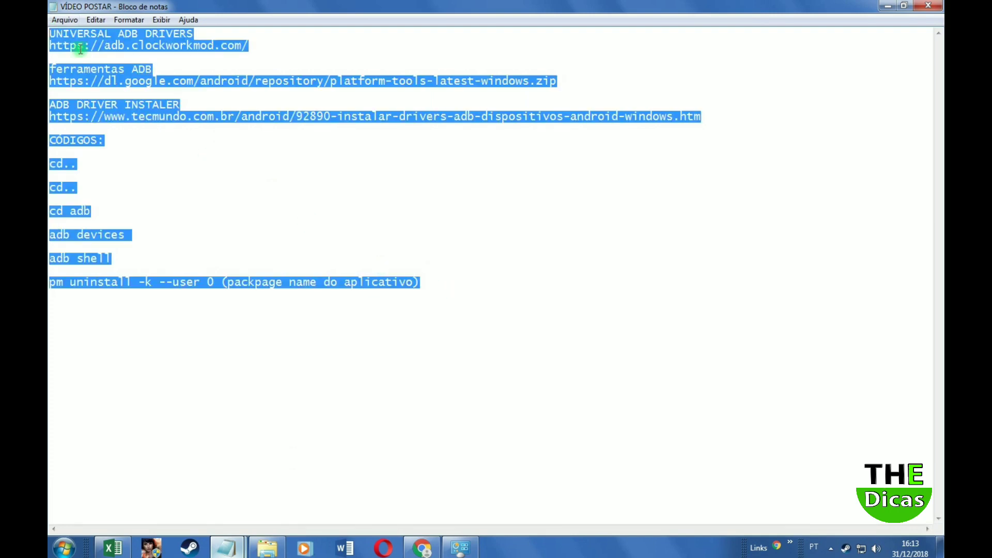
click(310, 49)
click(433, 289)
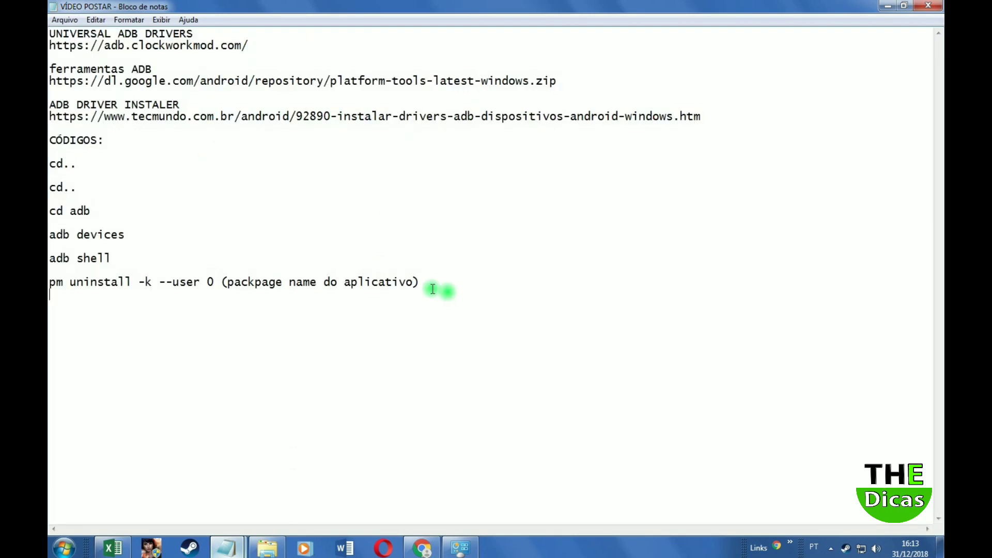
drag(433, 289, 50, 32)
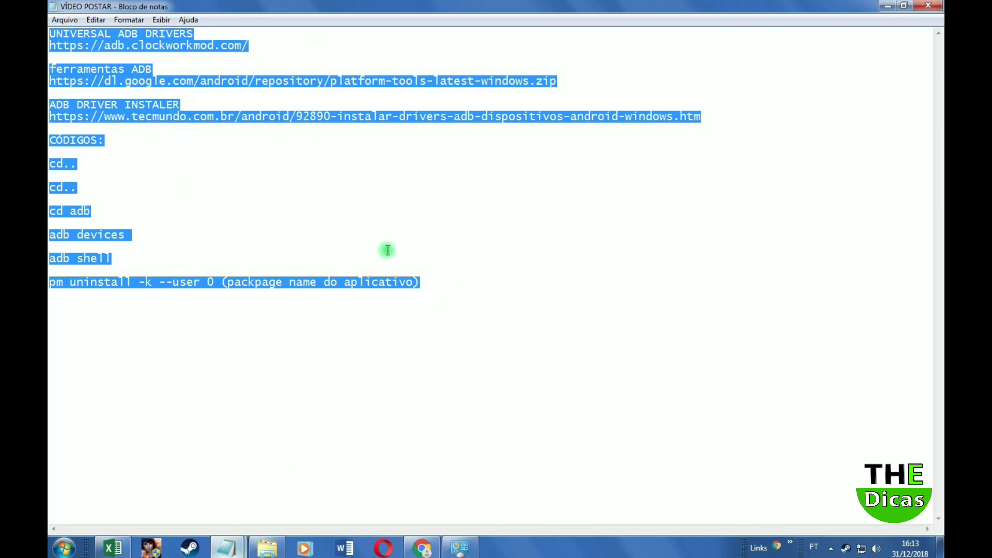
click(425, 284)
drag(422, 285, 52, 31)
click(254, 47)
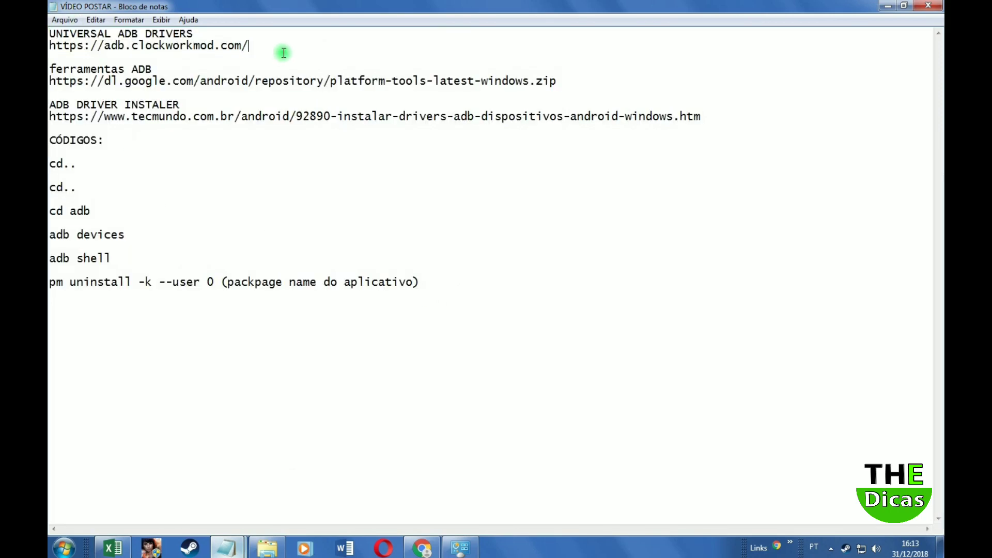
drag(443, 288, 50, 32)
click(188, 95)
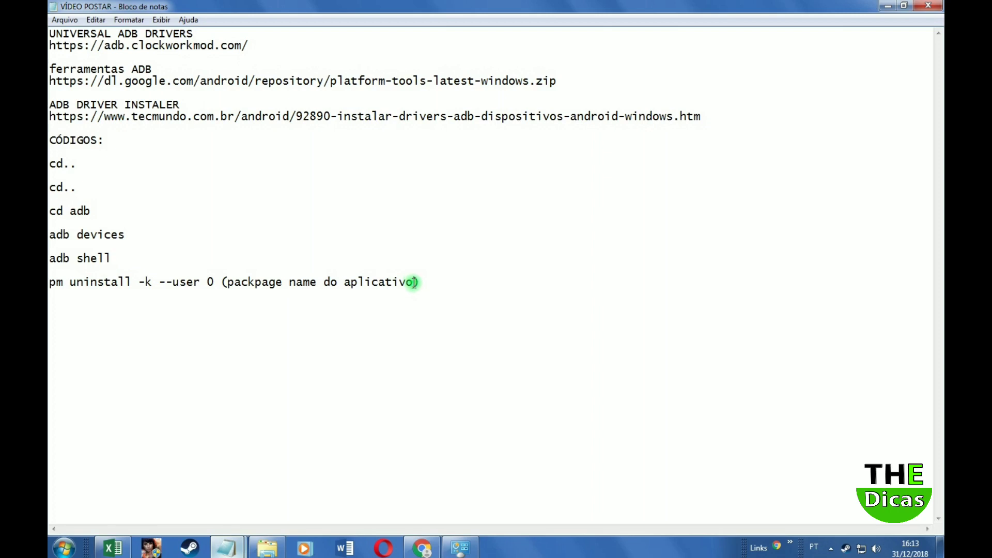
drag(434, 284, 49, 28)
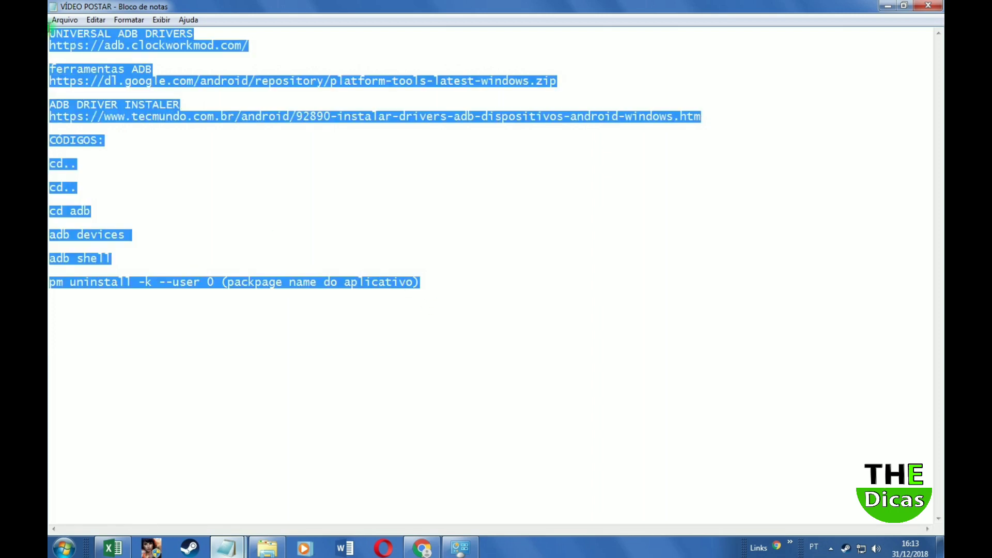
click(423, 283)
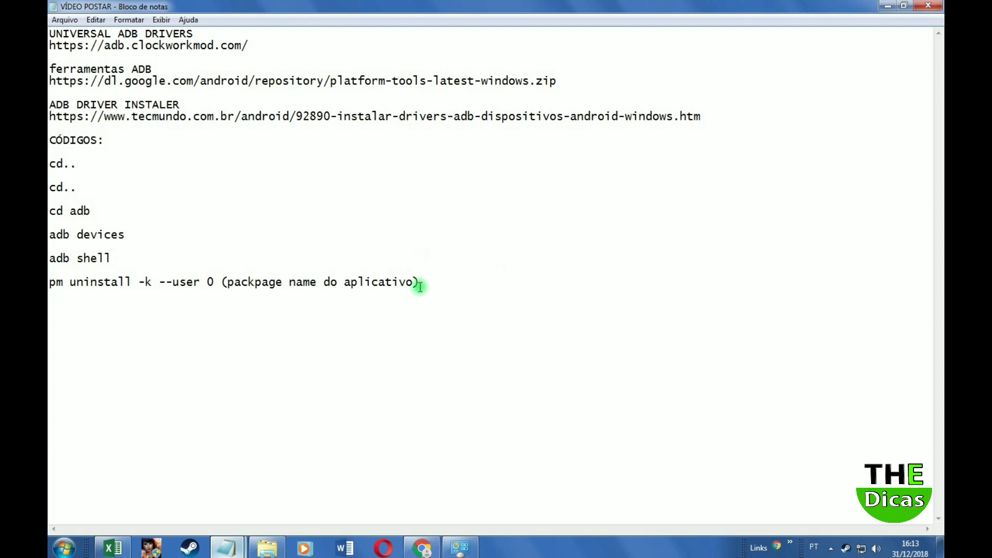
drag(417, 284, 50, 30)
click(104, 136)
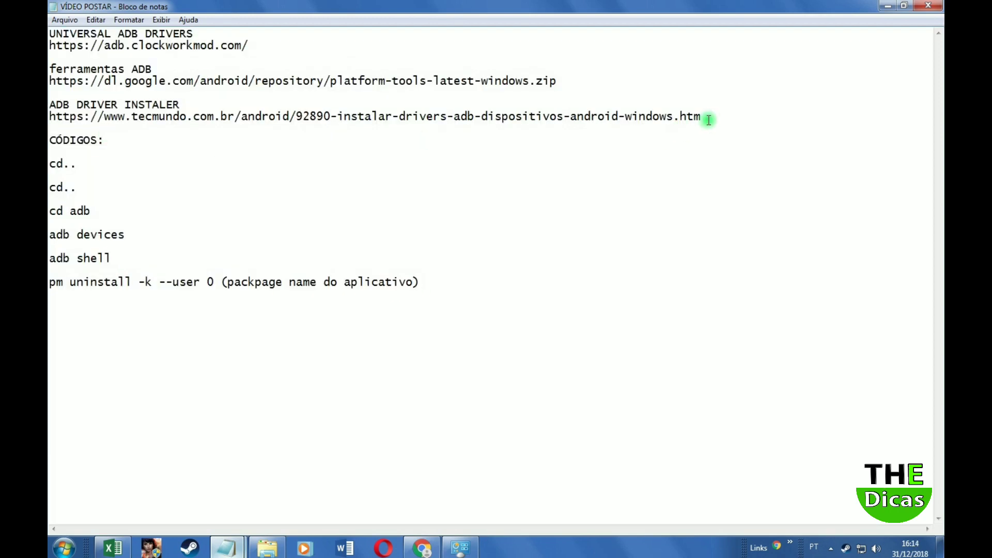
drag(707, 117, 135, 36)
click(153, 51)
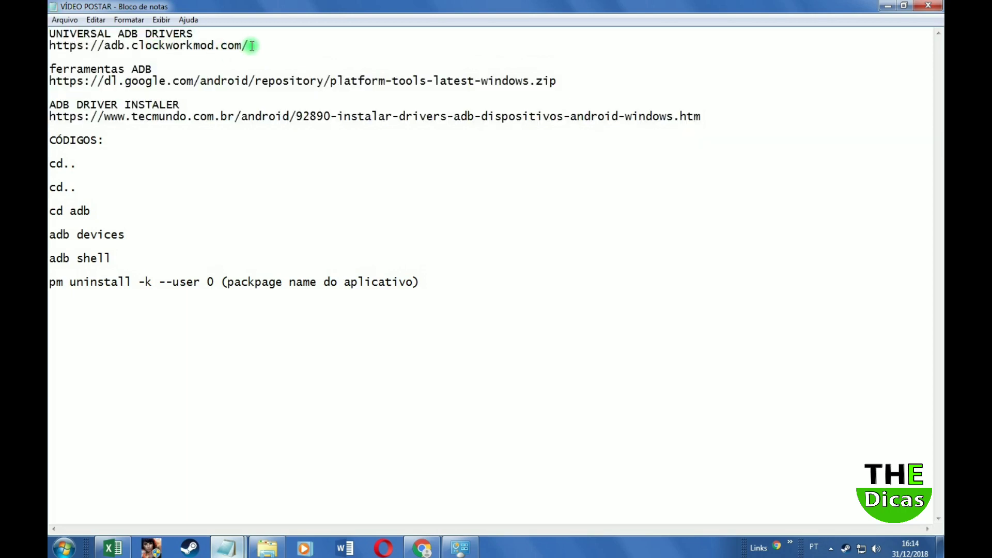
drag(250, 47, 50, 44)
right_click(77, 44)
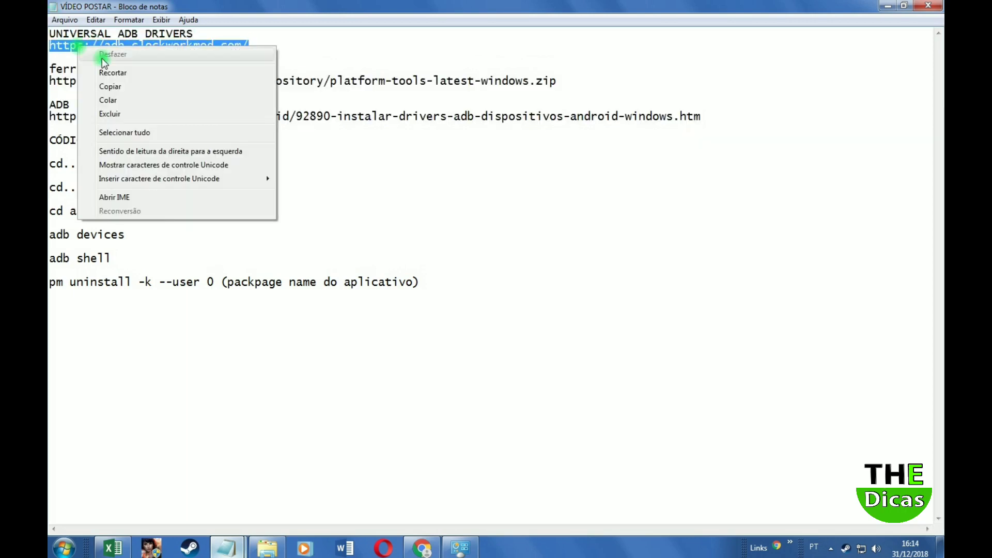
click(111, 84)
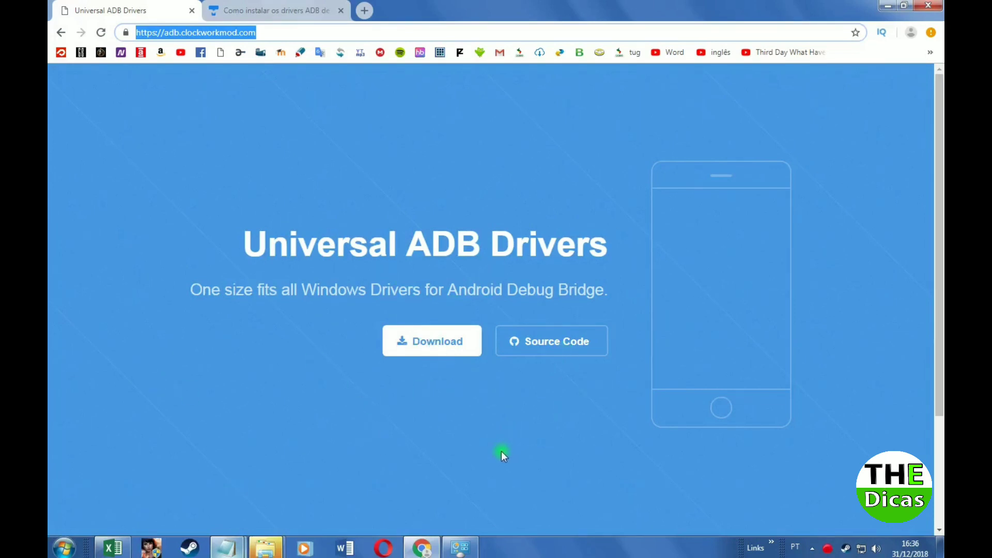
Return to the VÍDEO POSTAR note and copy the platform-tools-latest-windows.zip link under ferramentas ADB
mouse_move(228, 546)
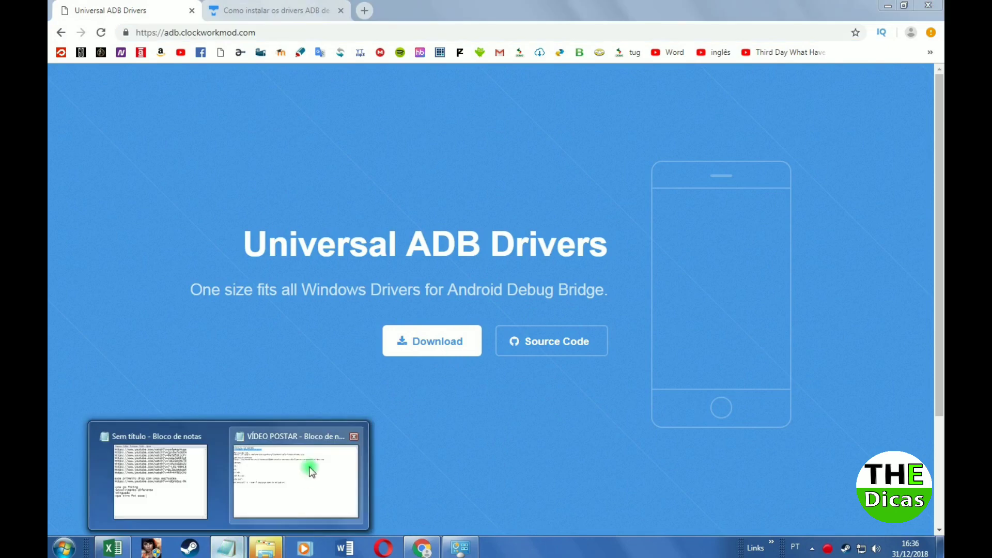
click(306, 468)
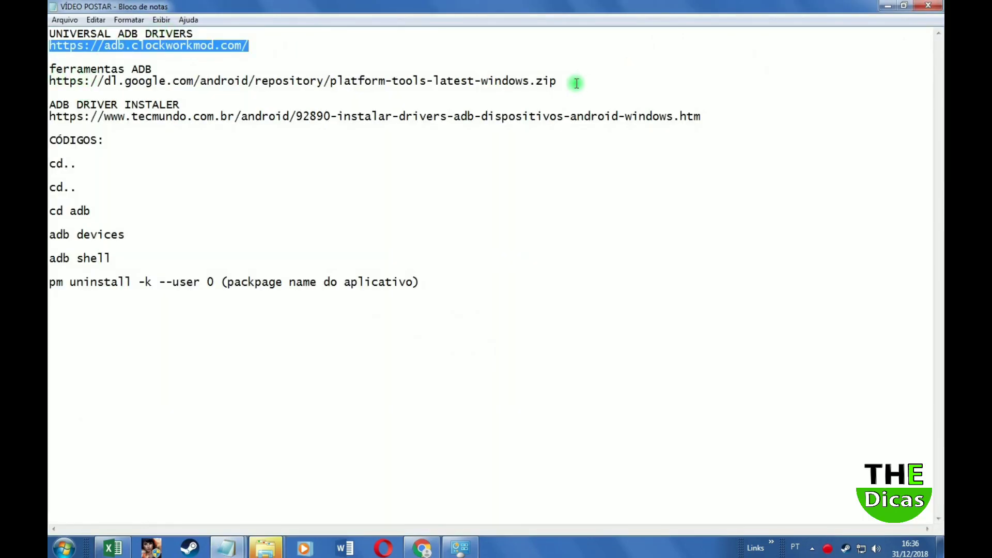
drag(568, 81, 51, 83)
right_click(76, 79)
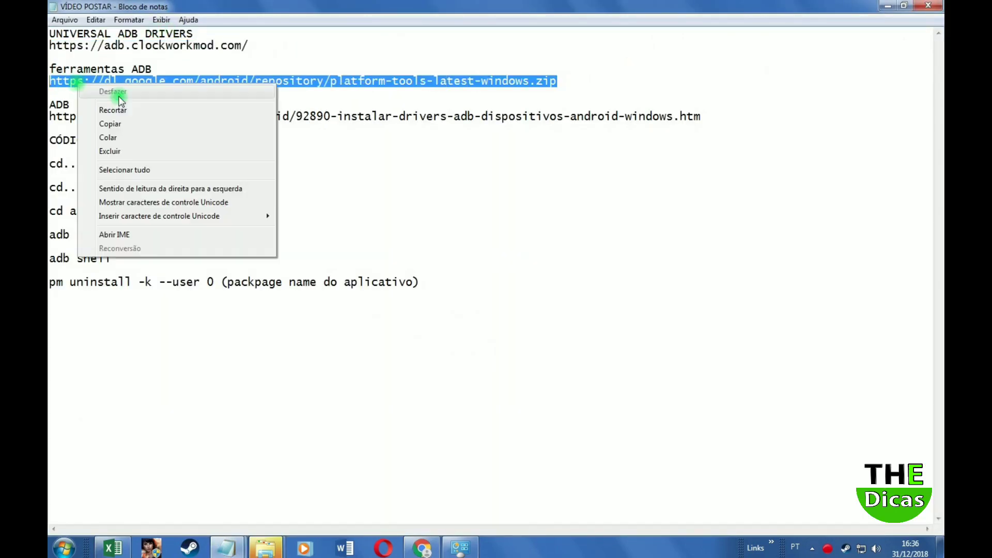
click(110, 124)
Switch to Chrome, start the platform-tools zip download by opening the copied link in a new tab, and pause the download
click(887, 5)
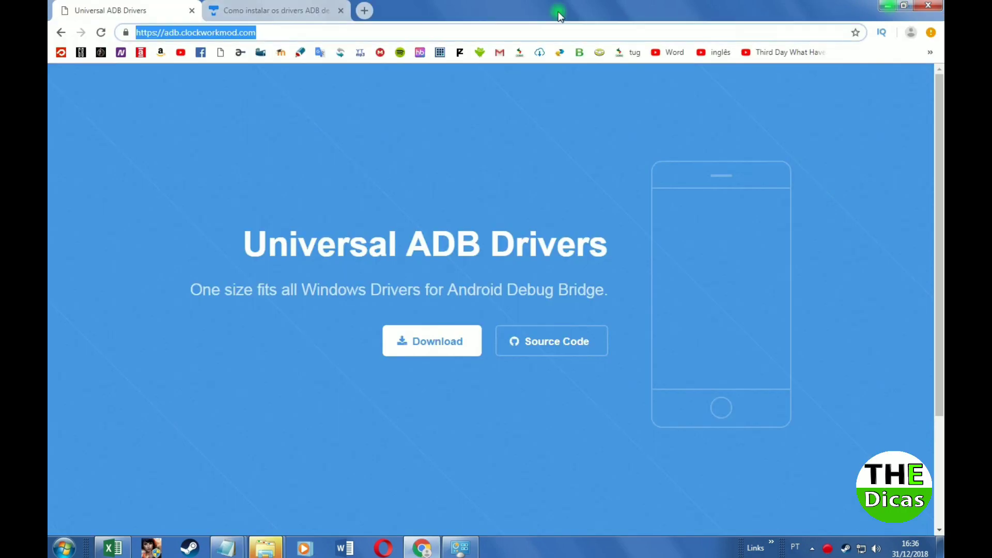
click(362, 10)
key(ctrl+v)
key(Return)
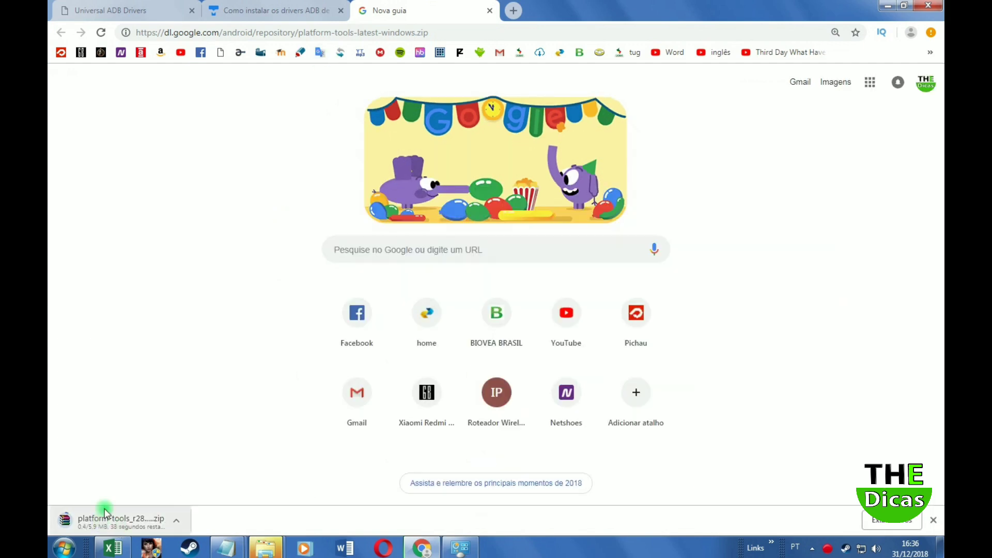
click(175, 520)
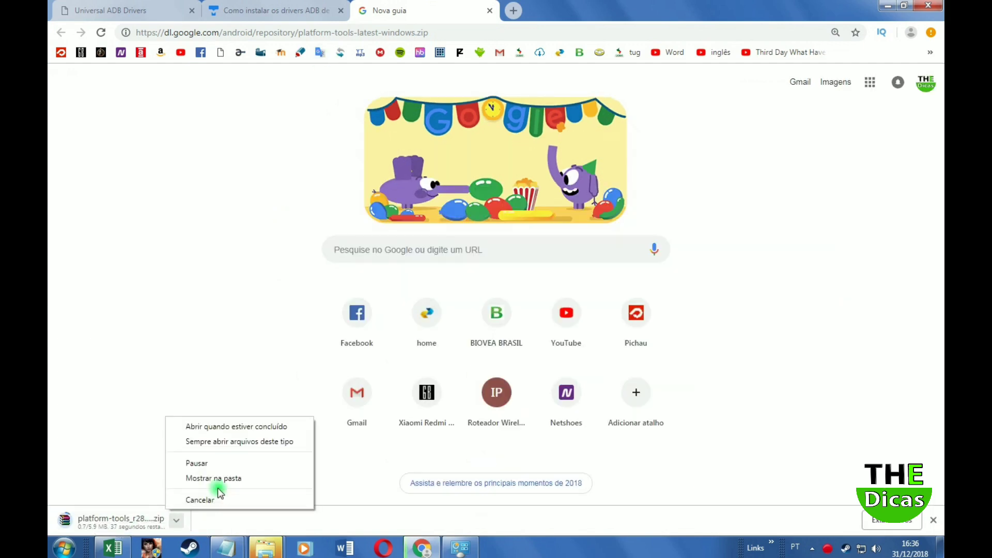
click(197, 462)
Go back to the VÍDEO POSTAR note and examine the ADB DRIVER INSTALER heading and its tecmundo.com.br link
mouse_move(265, 547)
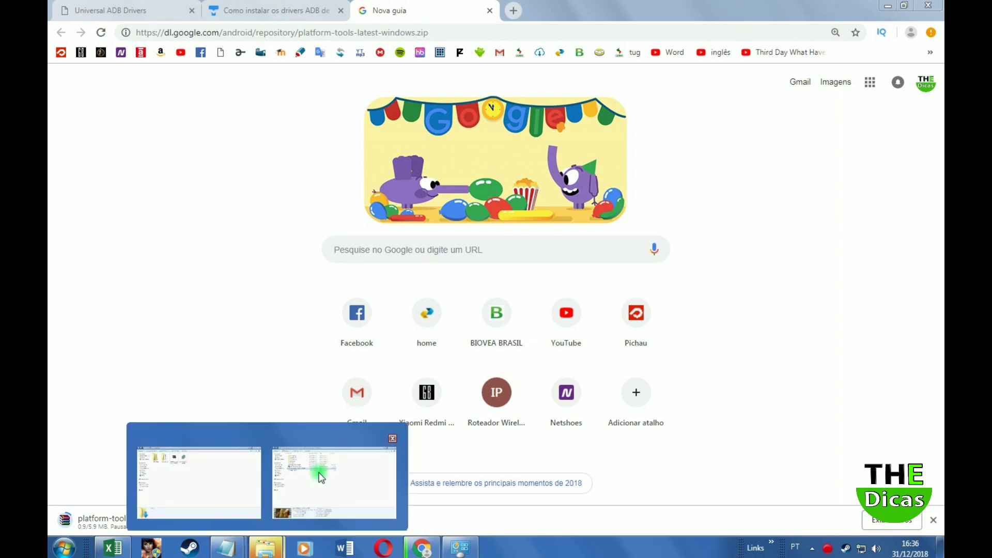
click(321, 471)
mouse_move(226, 547)
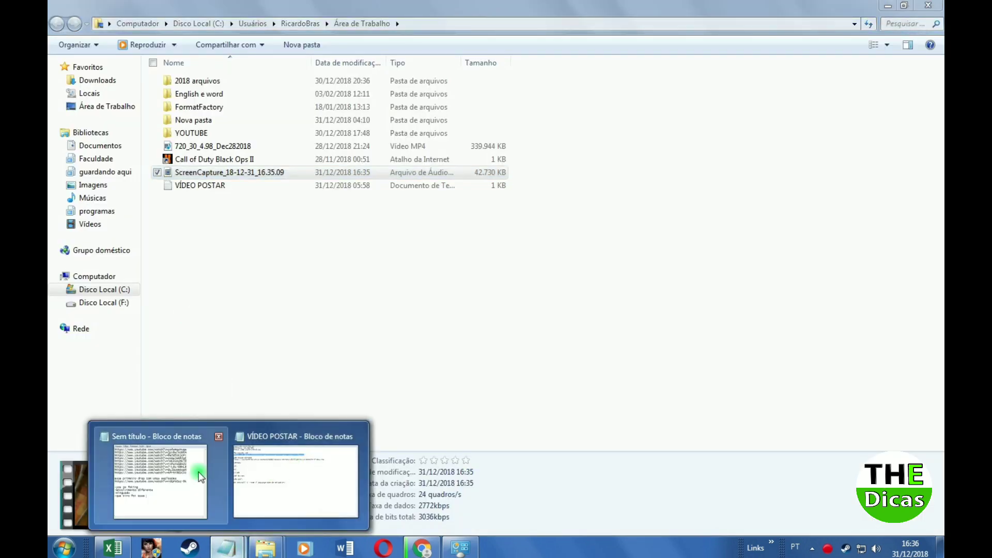
click(258, 475)
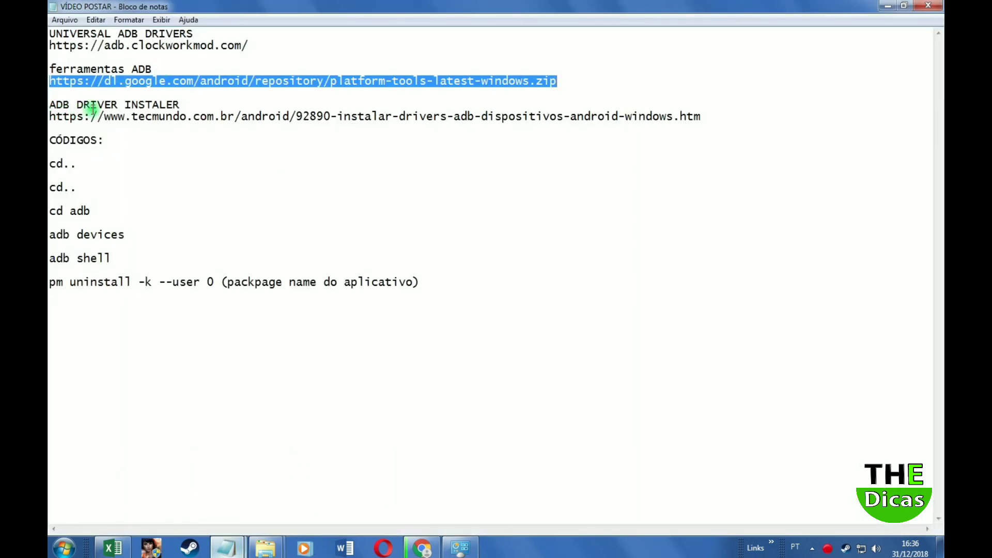
click(708, 116)
drag(690, 116, 49, 117)
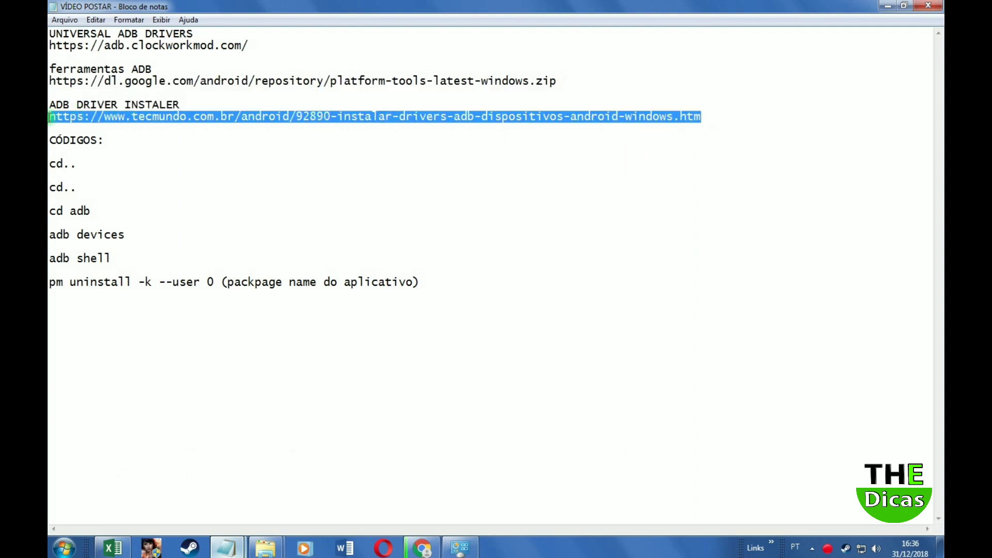
click(110, 117)
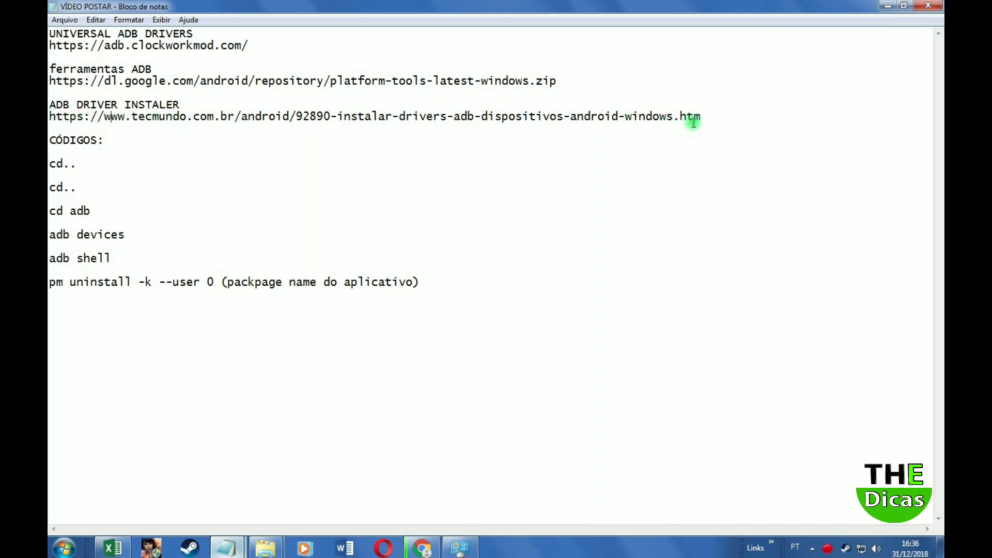
click(712, 119)
drag(712, 118, 51, 117)
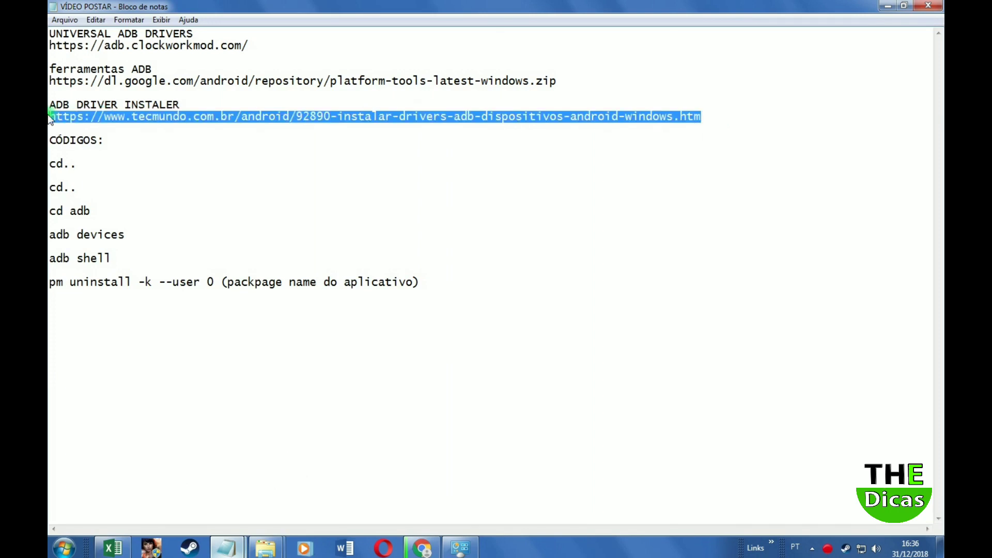
click(88, 121)
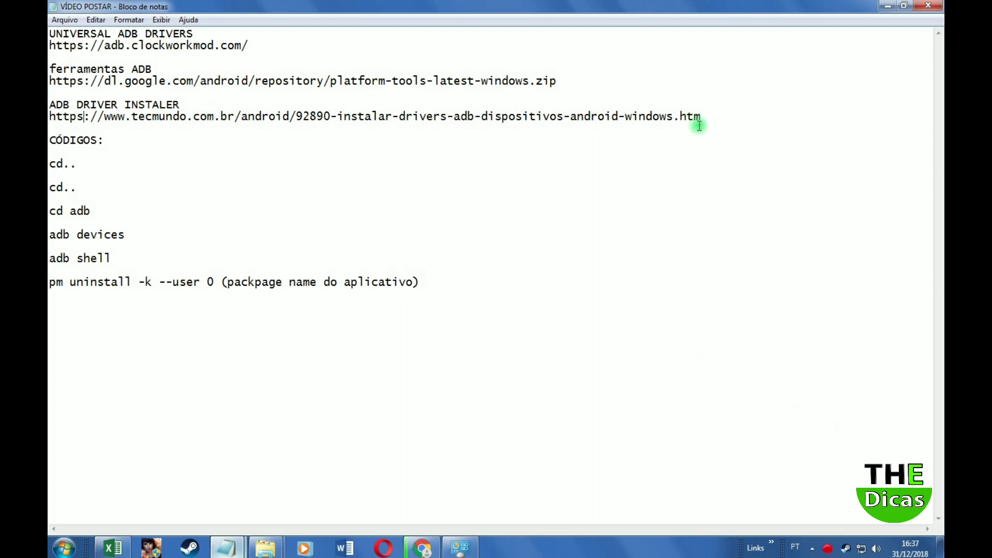
click(812, 548)
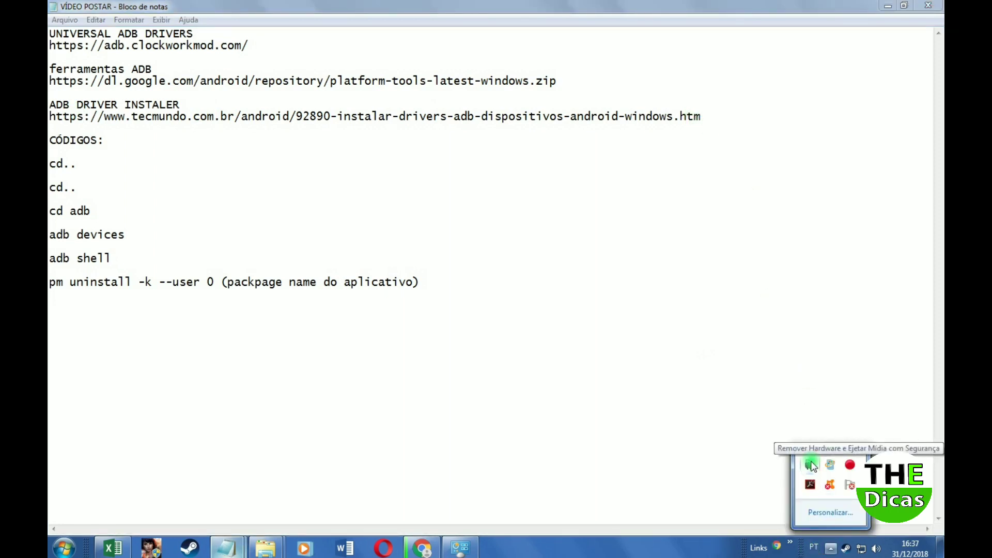
drag(704, 117, 50, 116)
drag(182, 105, 49, 105)
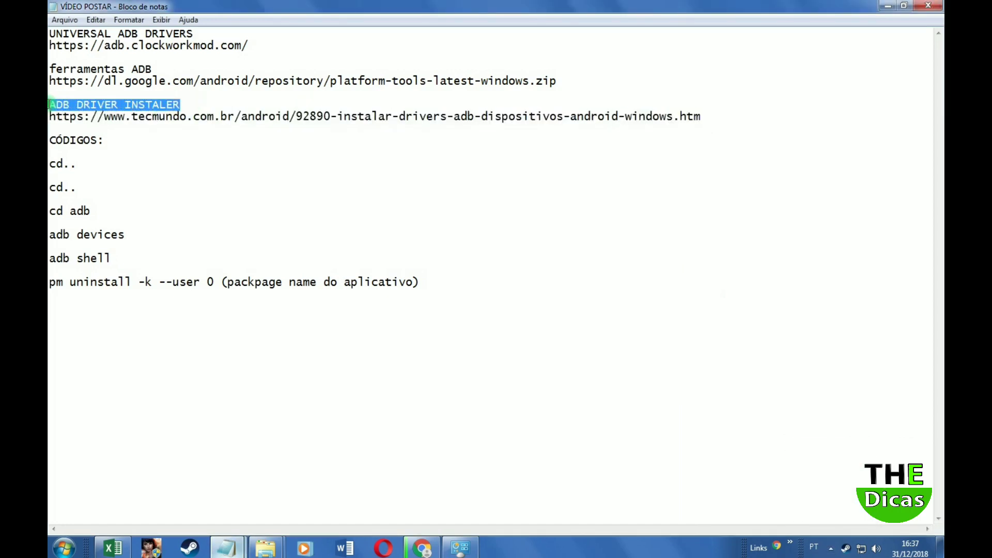
click(183, 105)
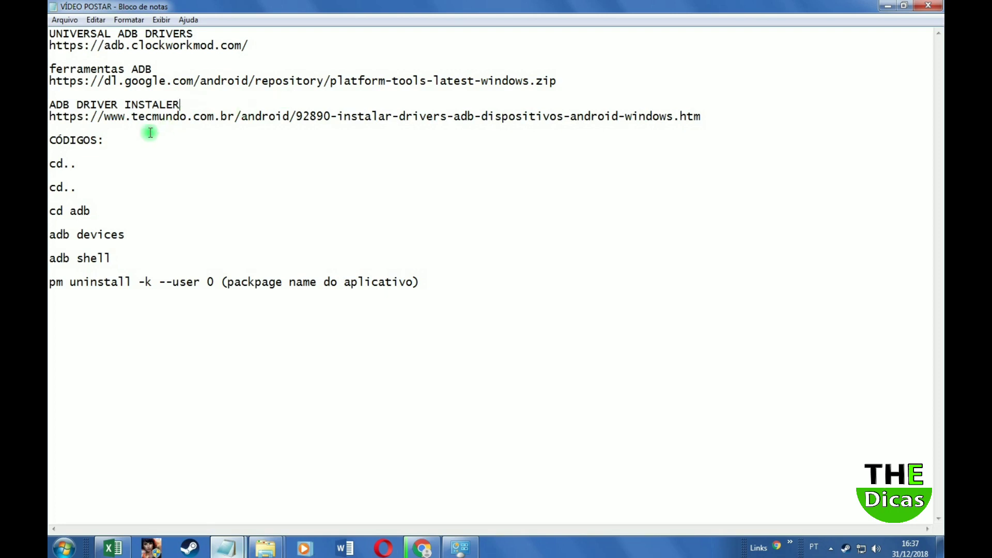
Review the three download links listed above CÓDIGOS in the note
click(180, 115)
drag(699, 113, 52, 23)
click(106, 45)
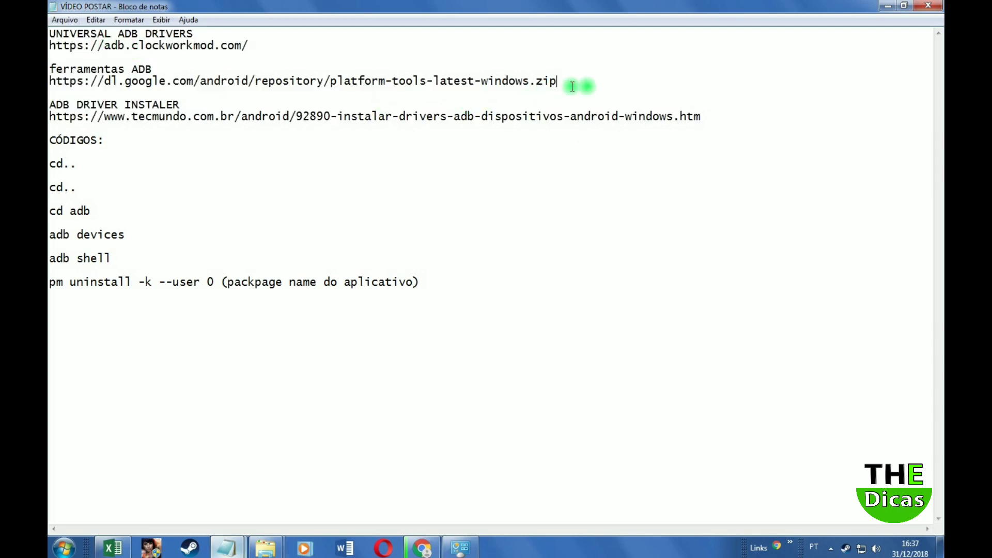
drag(576, 84, 85, 31)
click(105, 34)
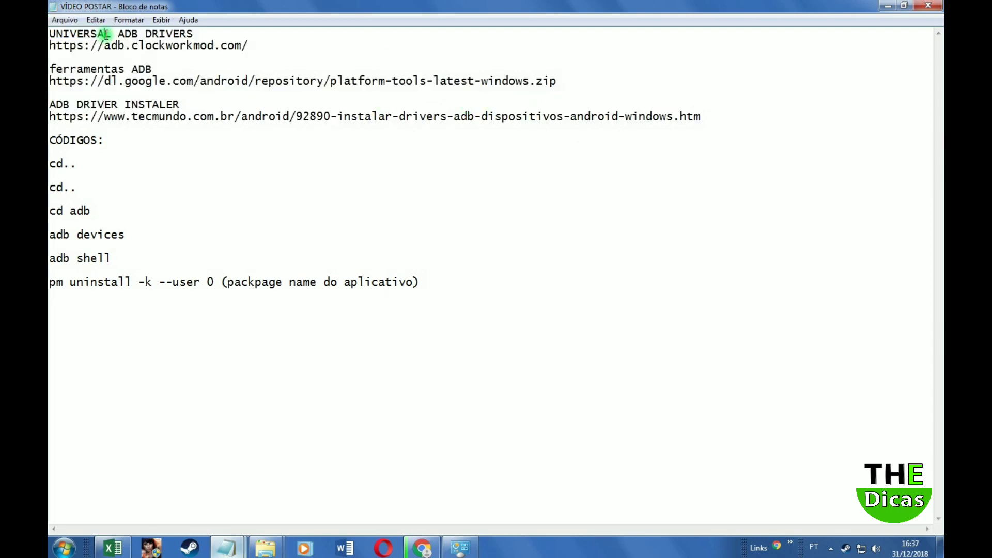
Minimize the note, open the Downloads folder in Explorer, and locate the platform-tools archive and the UniversalAdbDriverSetup package
click(887, 5)
mouse_move(265, 547)
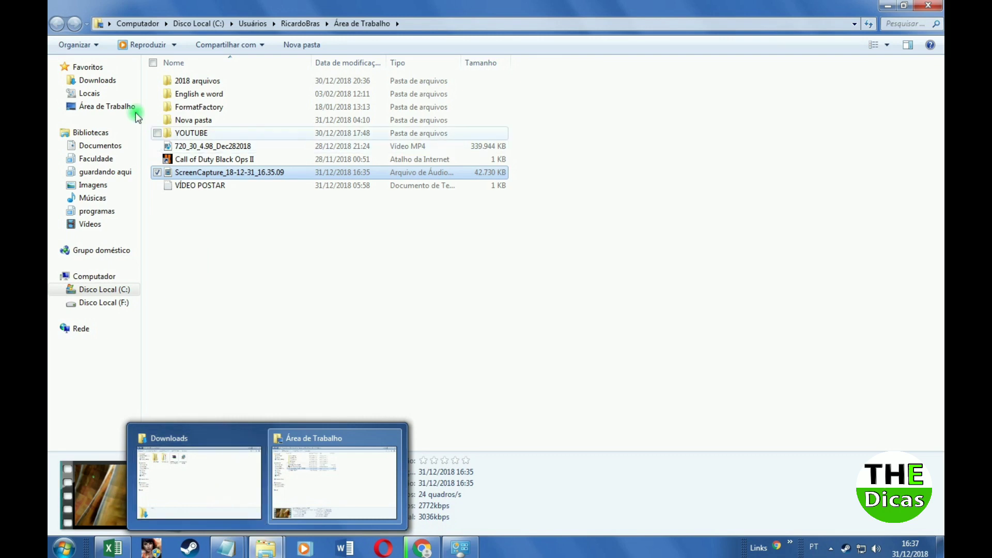
click(83, 80)
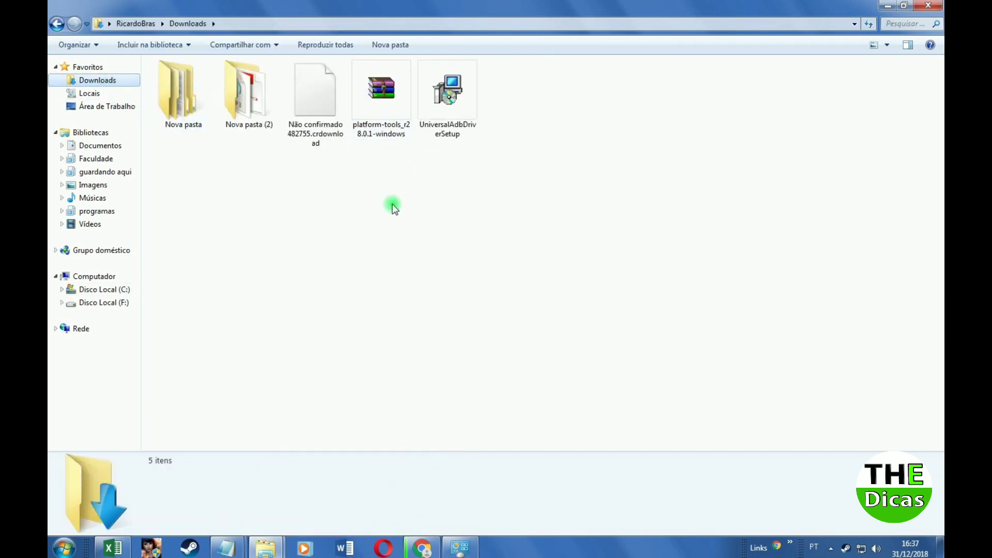
drag(380, 232, 465, 111)
drag(514, 197, 381, 91)
drag(384, 203, 466, 94)
click(509, 188)
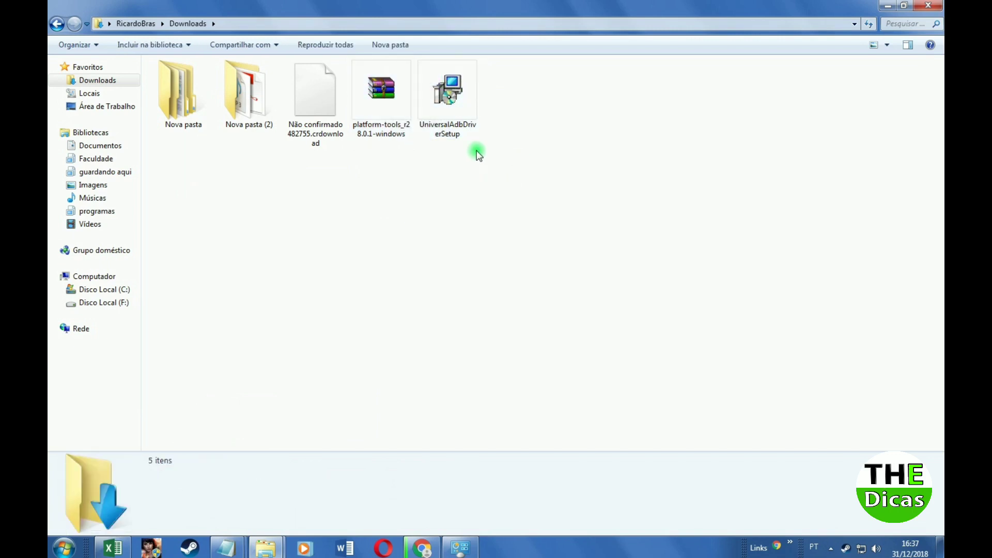
Examine the available installation options for the UniversalAdbDriverSetup package without running it
click(468, 133)
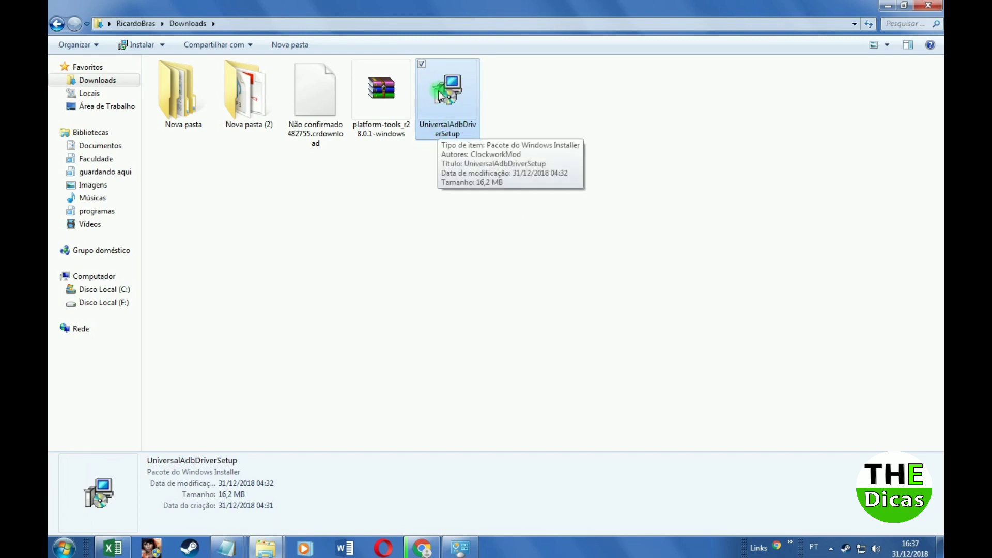
click(438, 194)
click(381, 93)
click(460, 104)
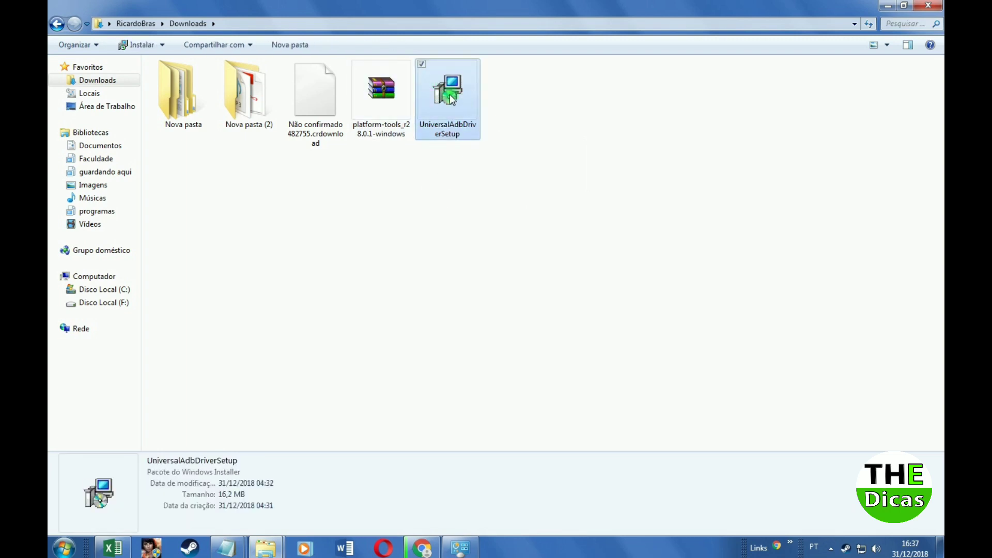
right_click(451, 96)
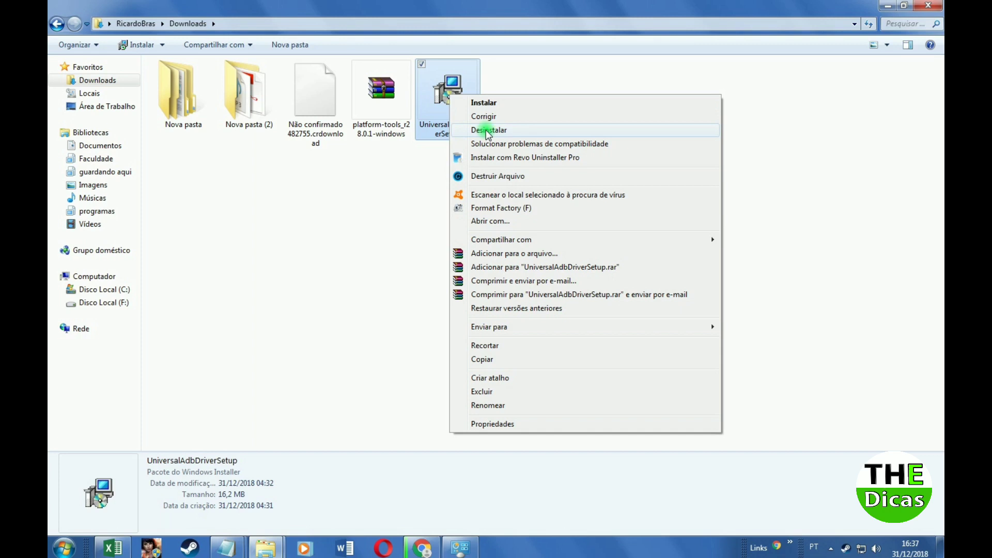
click(388, 215)
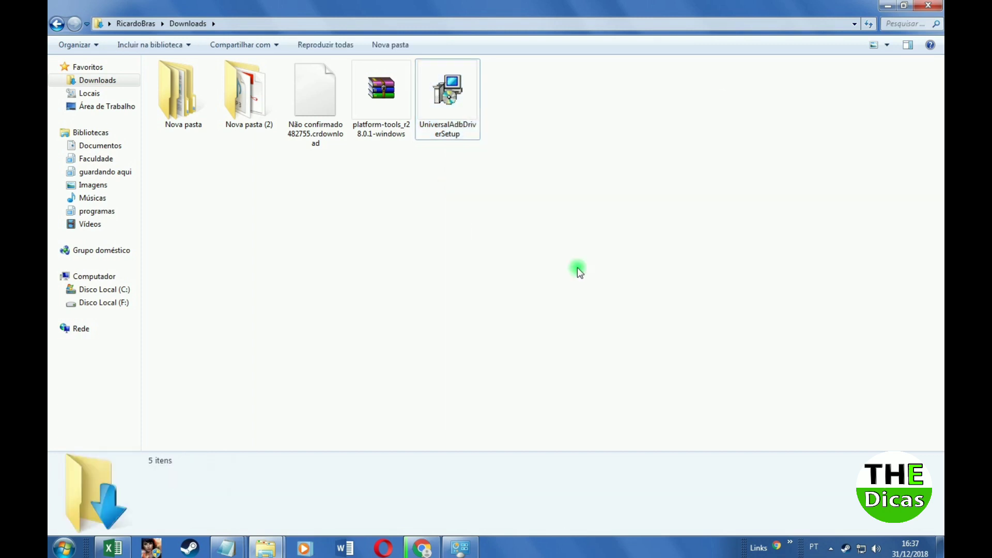
Extract the platform-tools_r28.0.1-windows archive directly into Downloads and check the contents of the extracted platform-tools folder
click(387, 107)
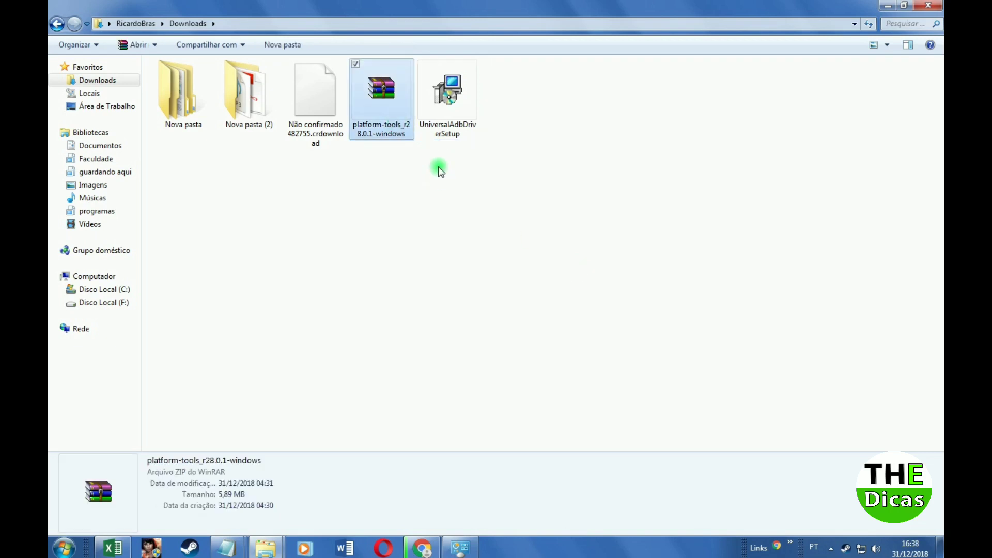
right_click(380, 90)
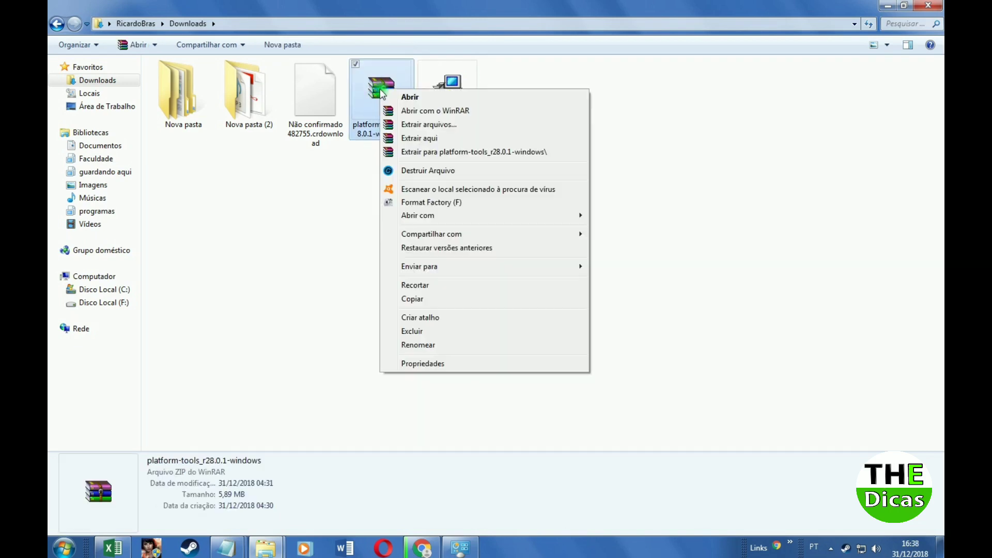
click(423, 139)
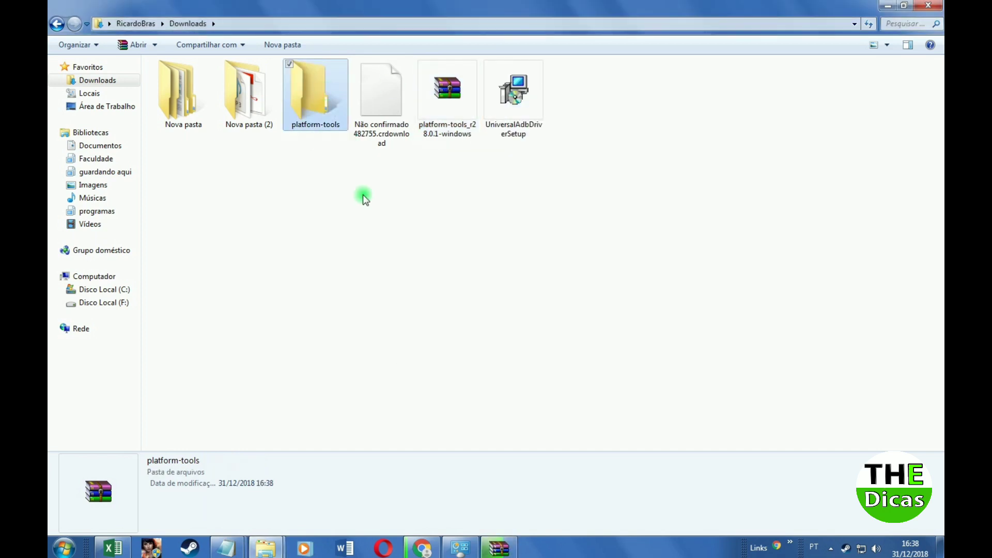
double_click(323, 101)
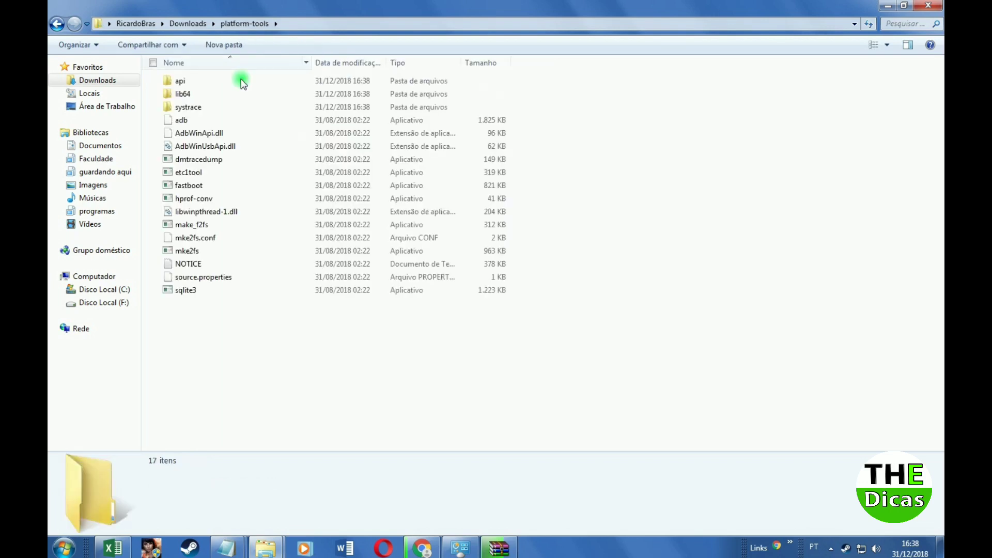
click(56, 24)
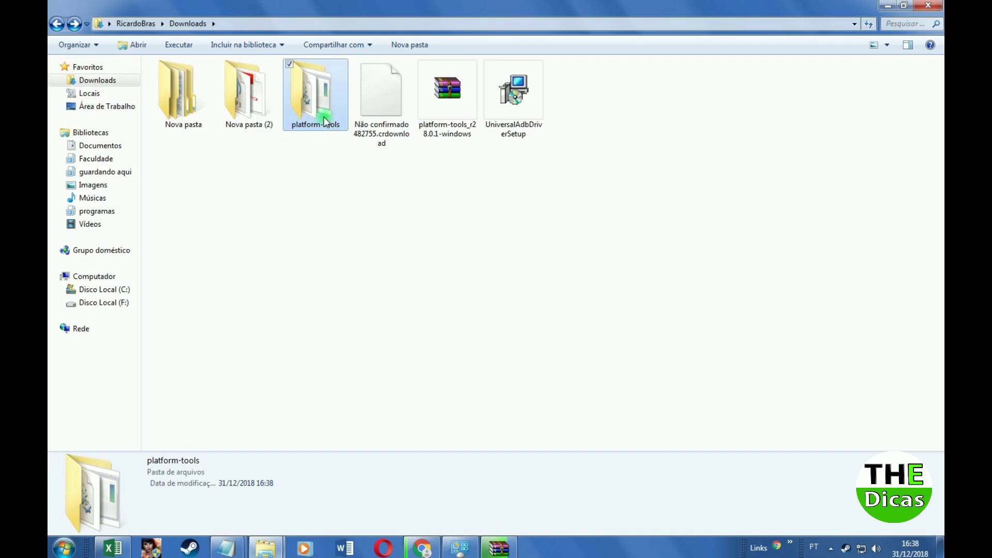
Cut the extracted platform-tools folder from Downloads and select the adb folder on Disco Local (C:)
right_click(317, 99)
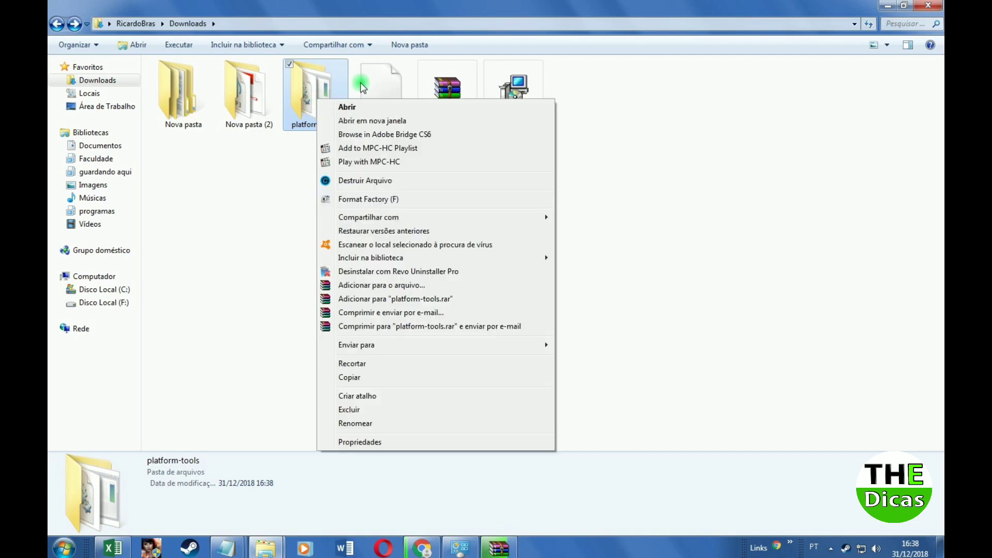
click(361, 364)
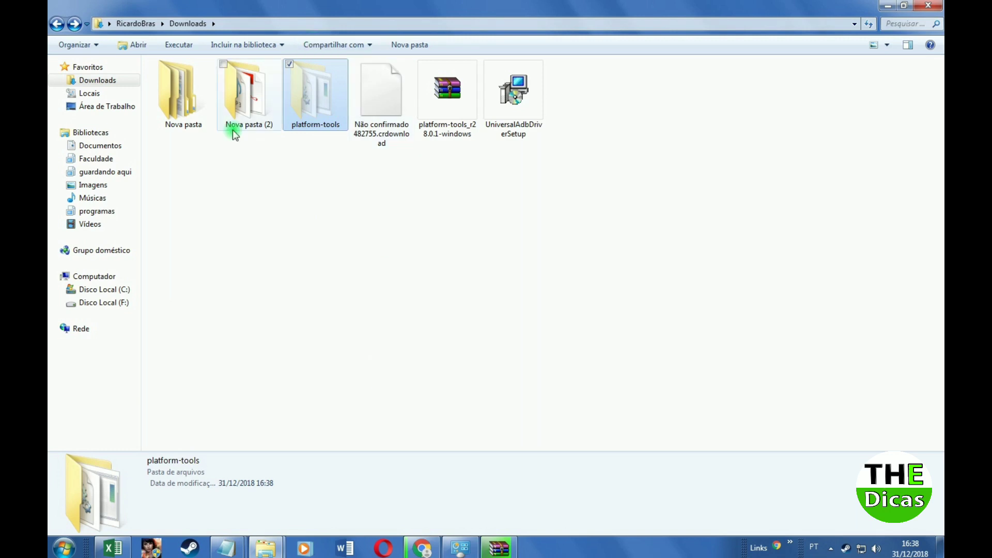
click(123, 289)
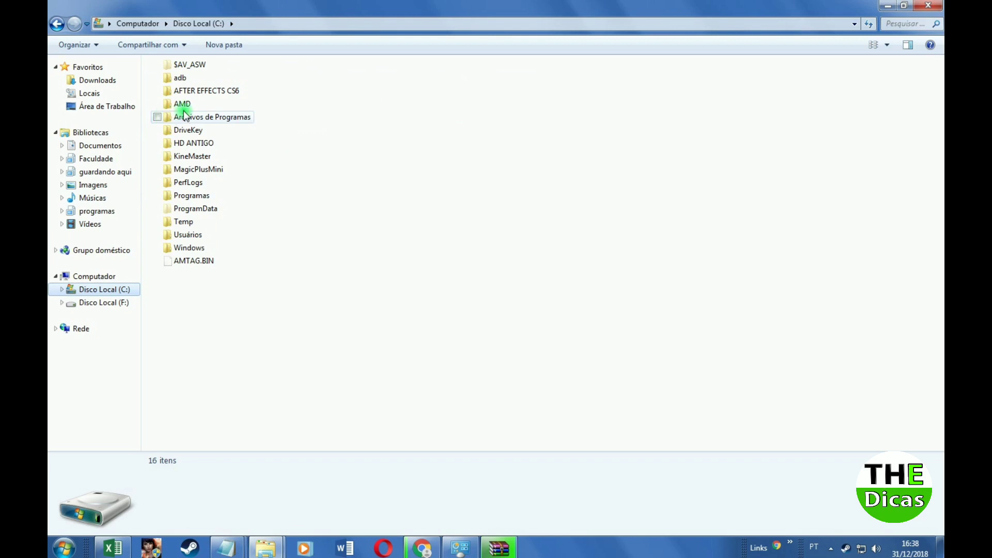
click(180, 78)
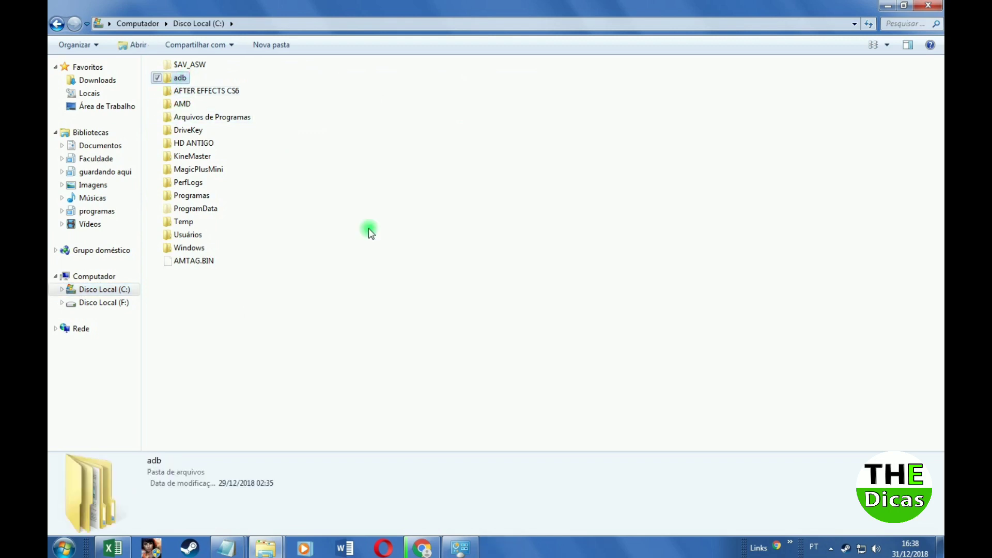
Inspect the platform-tools folder inside C:\adb and its files, and return to Downloads
double_click(180, 80)
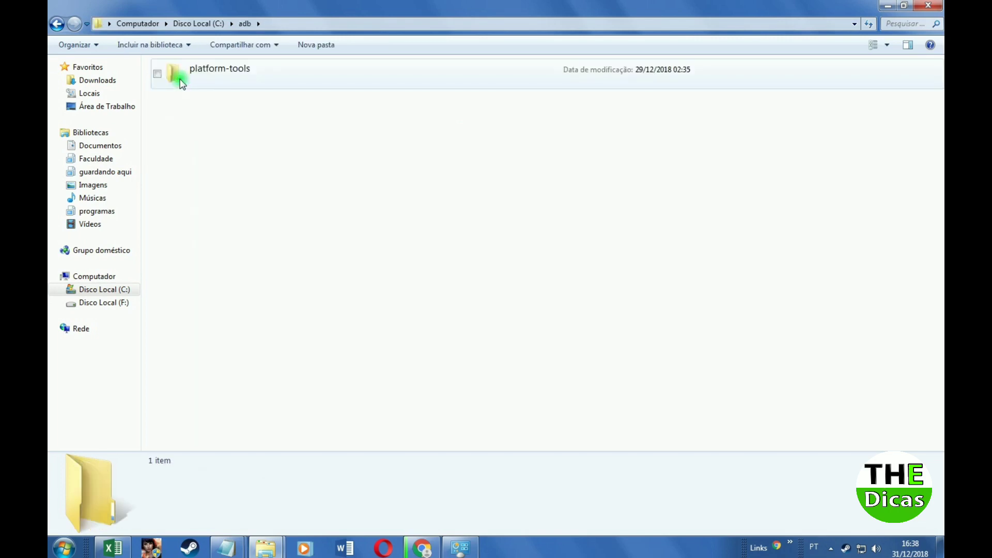
click(218, 76)
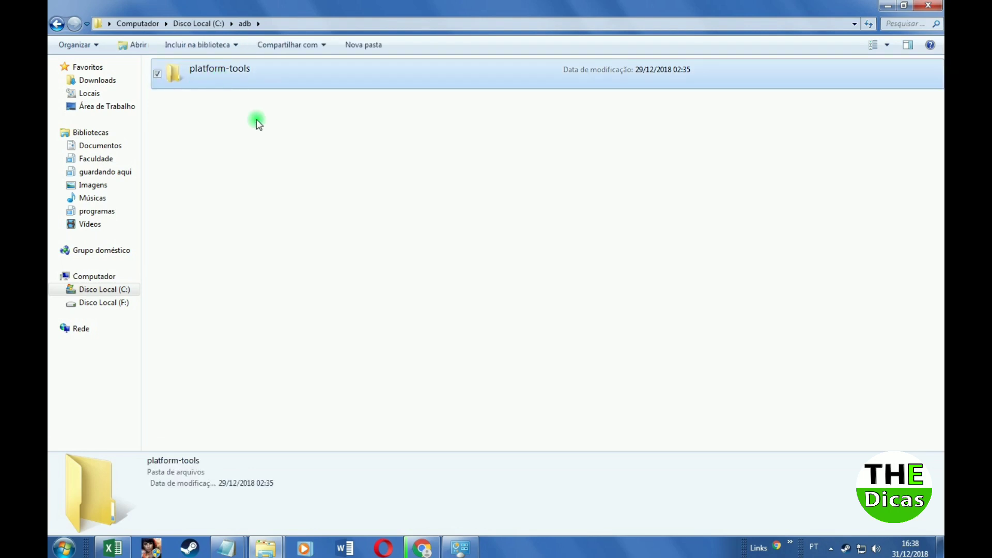
double_click(208, 77)
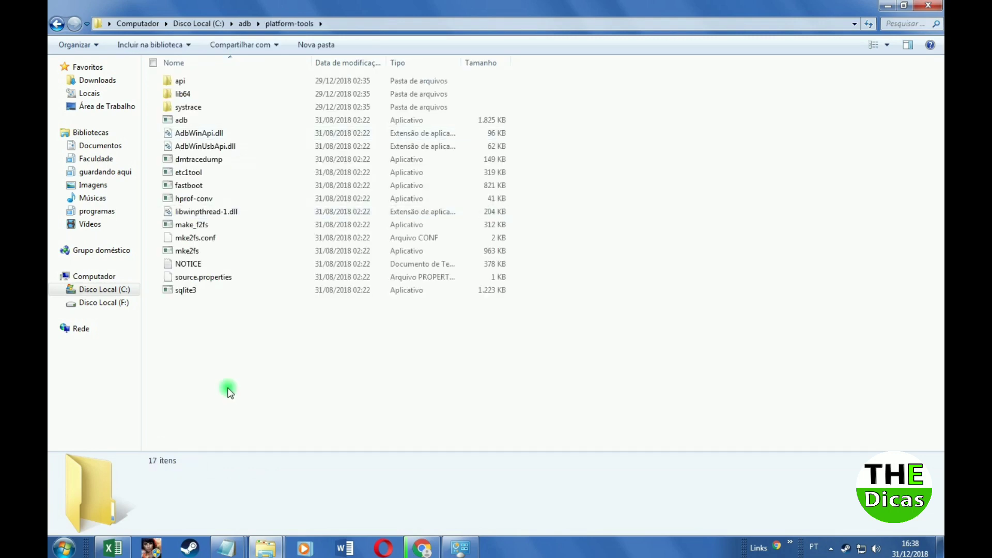
drag(226, 388, 138, 44)
click(268, 355)
click(56, 24)
click(55, 24)
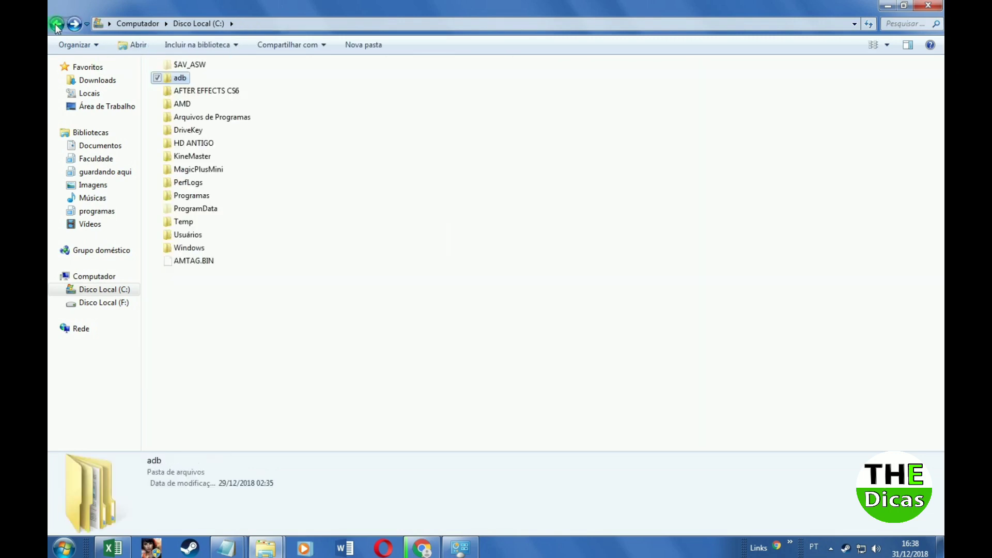
click(54, 24)
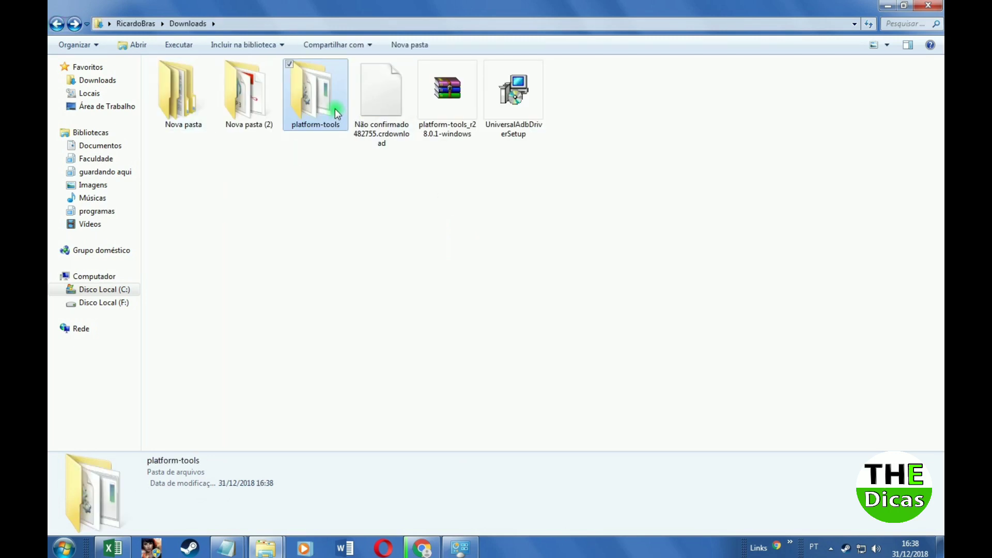
Revisit the adb folder on Disco Local (C:) as the platform-tools destination and go back to Downloads
click(103, 289)
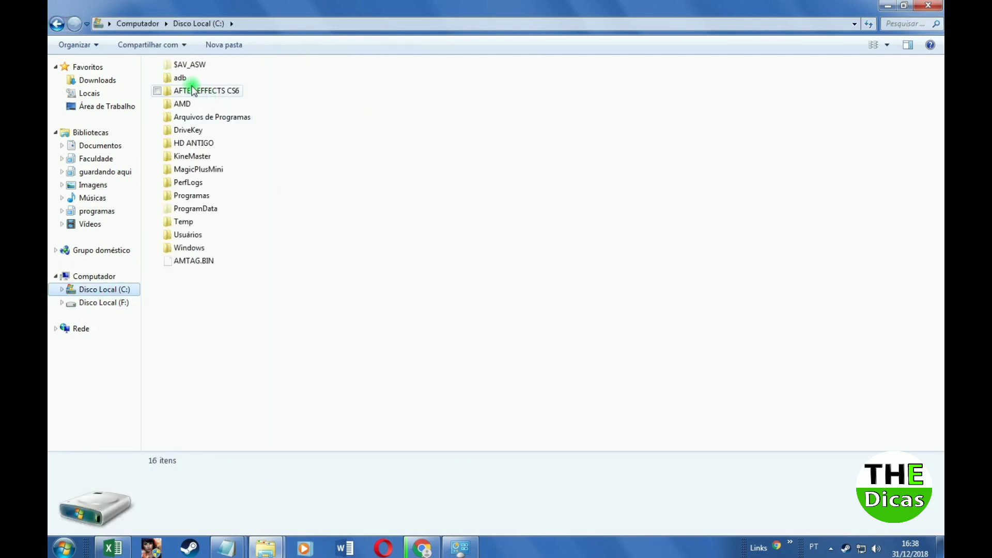
double_click(185, 79)
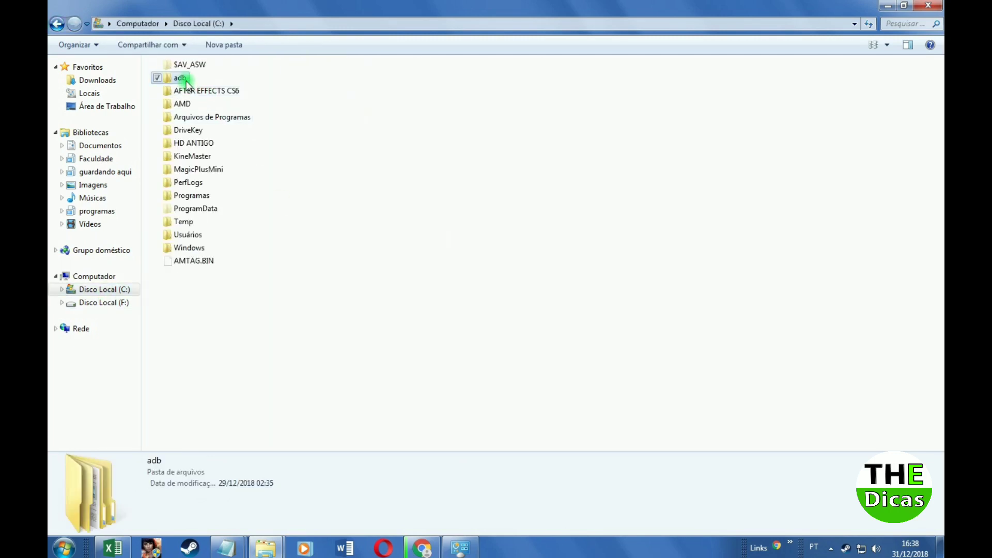
click(60, 29)
click(60, 29)
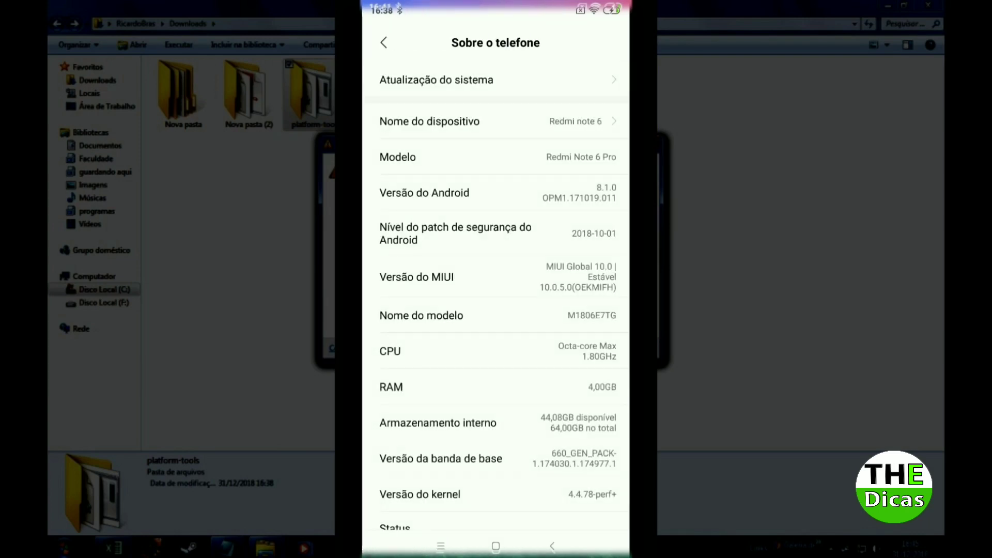
On the phone's Sobre o telefone page, activate developer mode through Versão do MIUI and return to the main settings
click(495, 276)
click(495, 276)
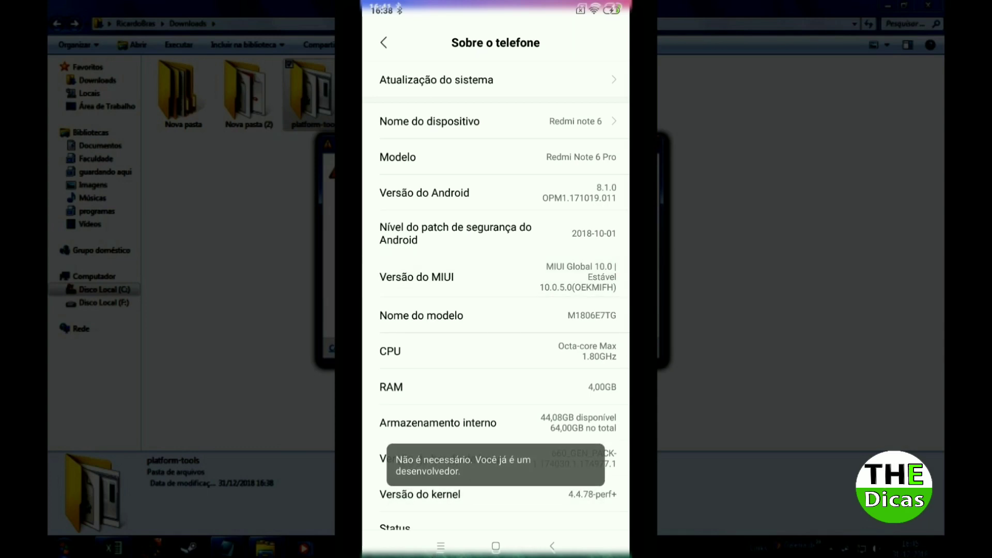
scroll(502, 295, down, 2)
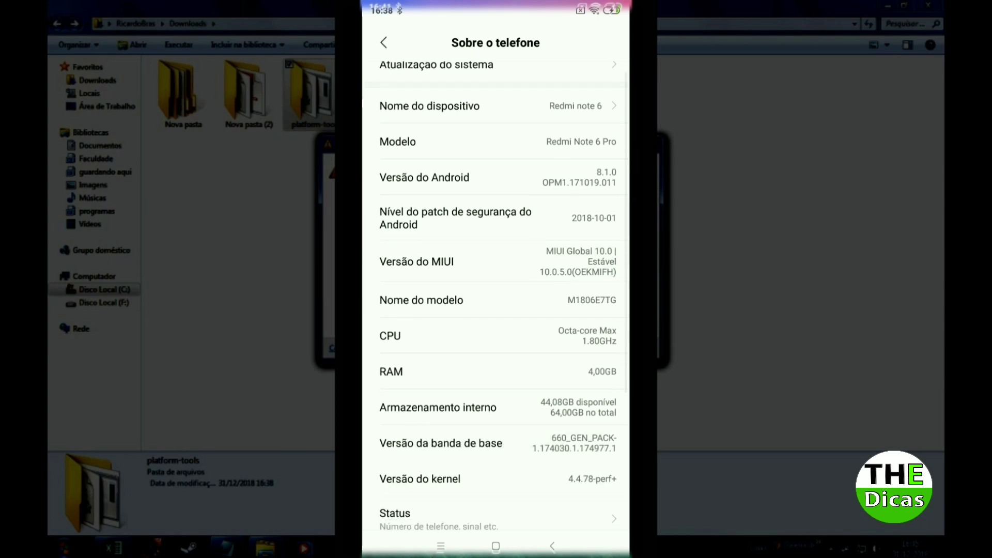
scroll(503, 294, up, 2)
click(384, 42)
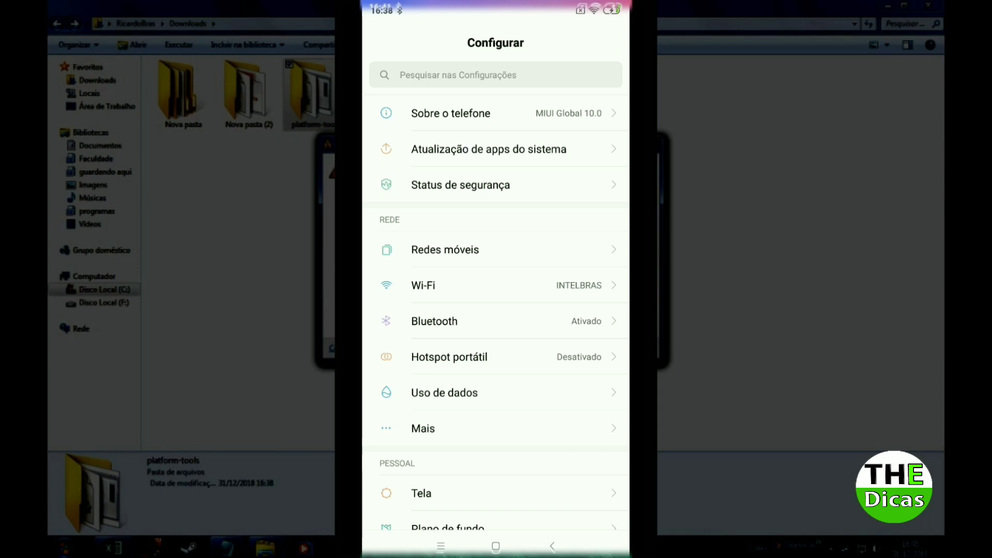
scroll(495, 297, down, 3)
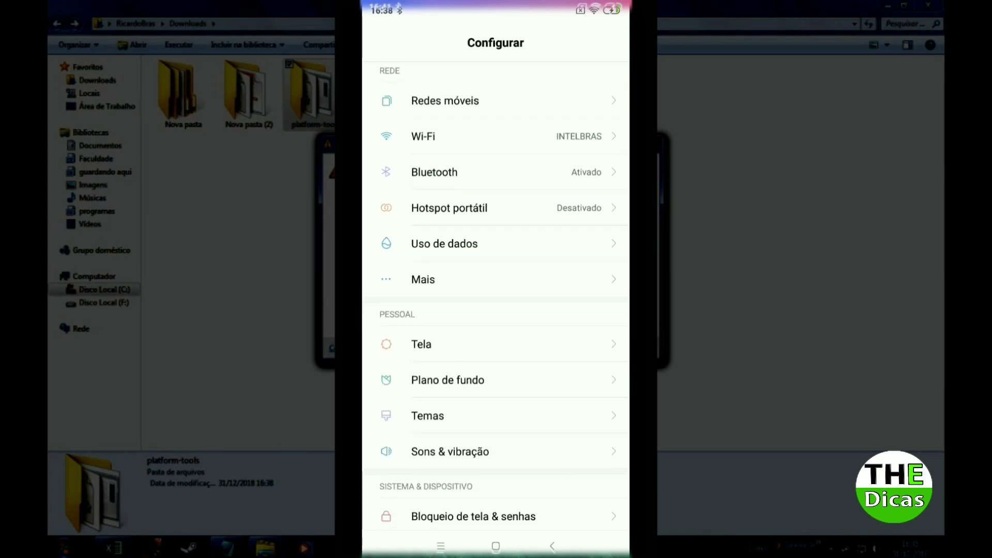
scroll(495, 297, up, 3)
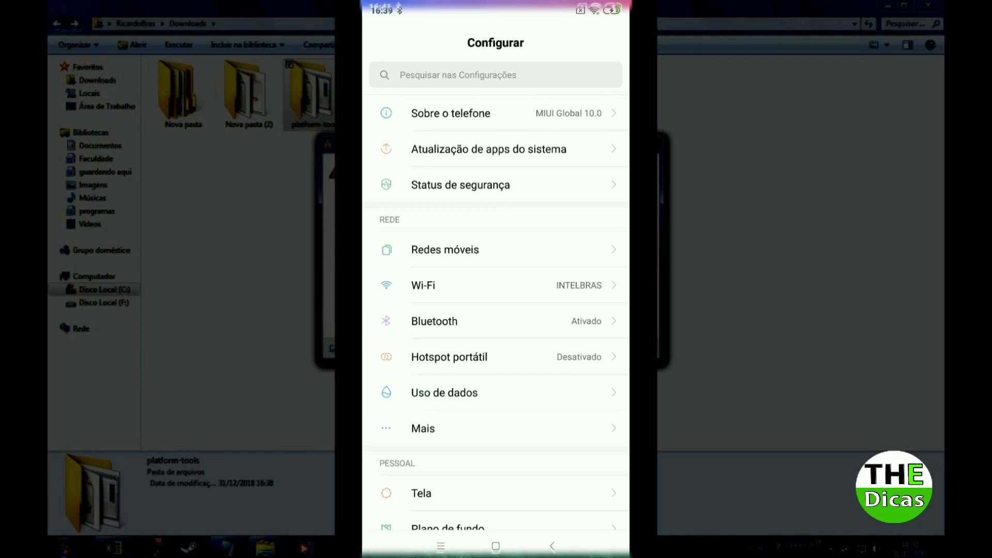
click(422, 428)
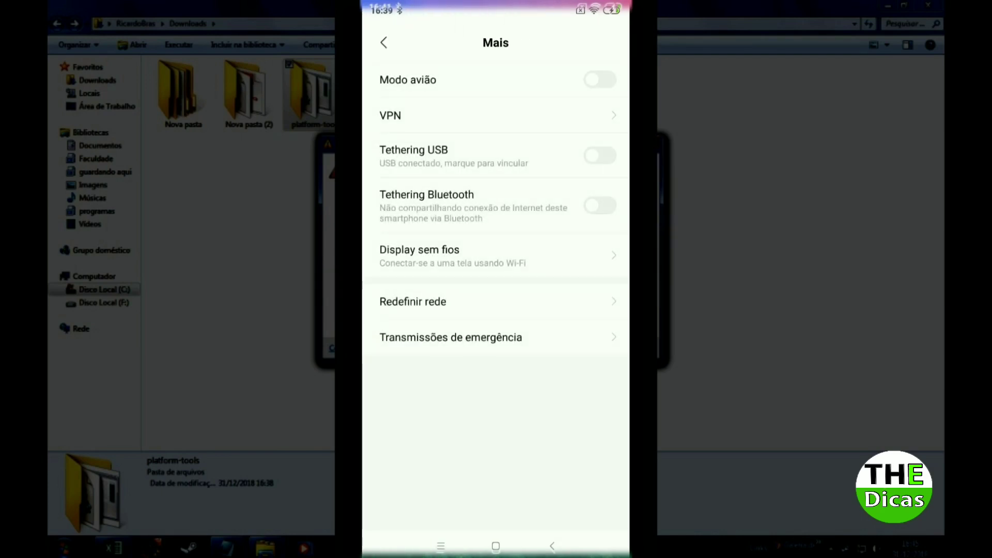
click(383, 42)
Find Opções do desenvolvedor within the phone's Configurações adicionais and return to the home screen
scroll(495, 297, down, 10)
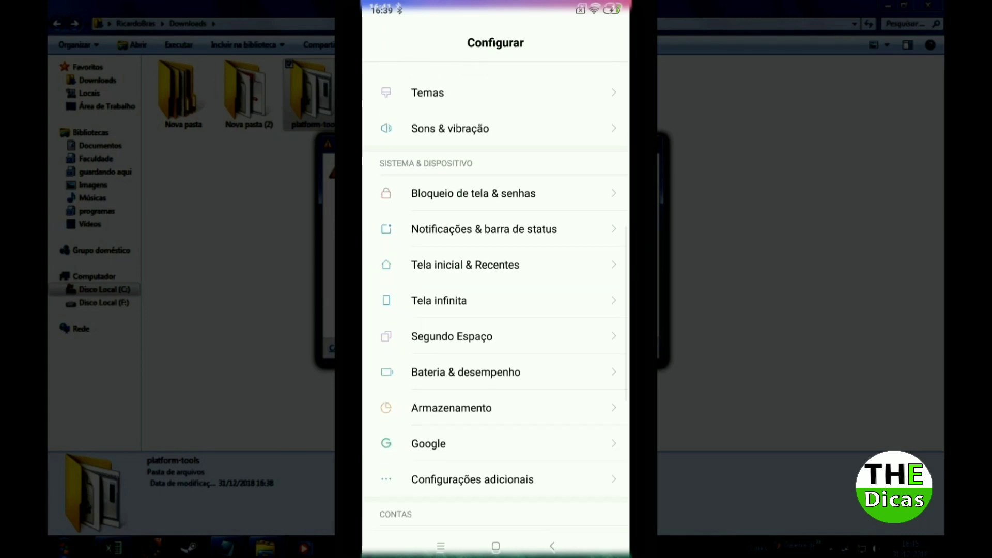
click(473, 402)
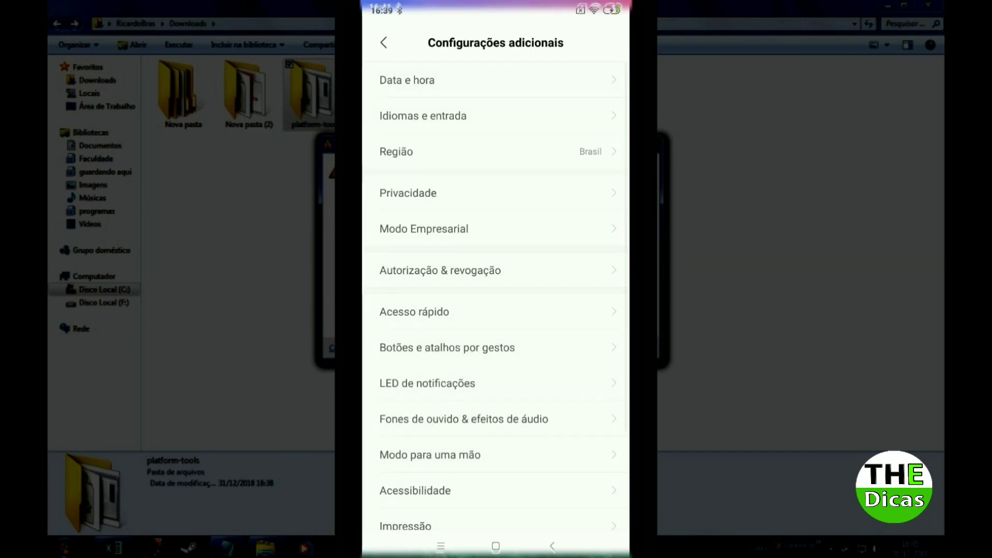
scroll(496, 298, down, 3)
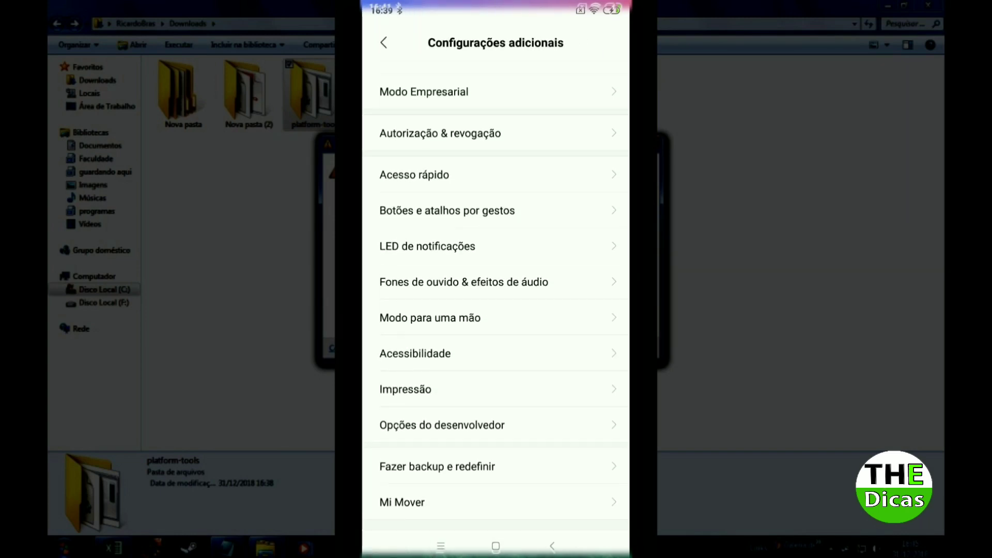
click(383, 42)
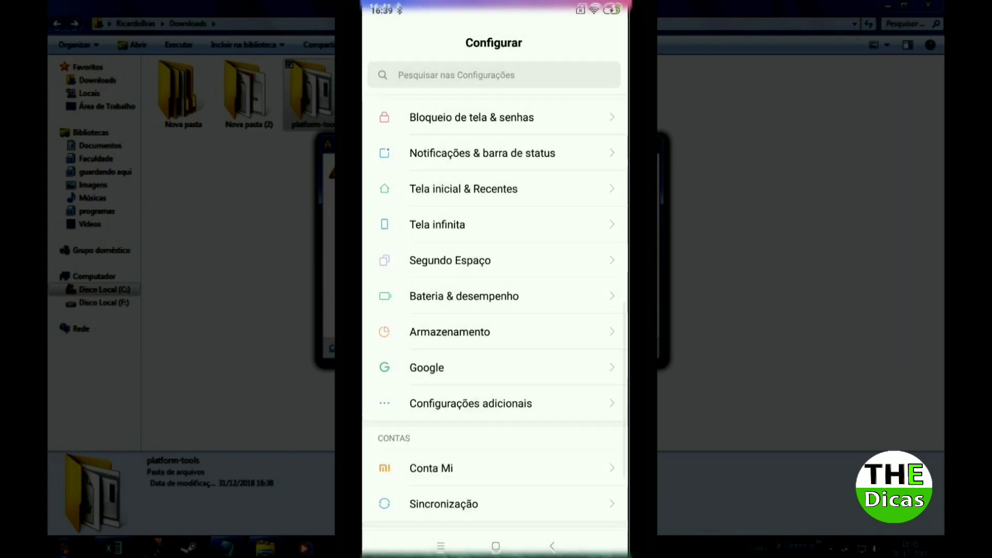
click(496, 546)
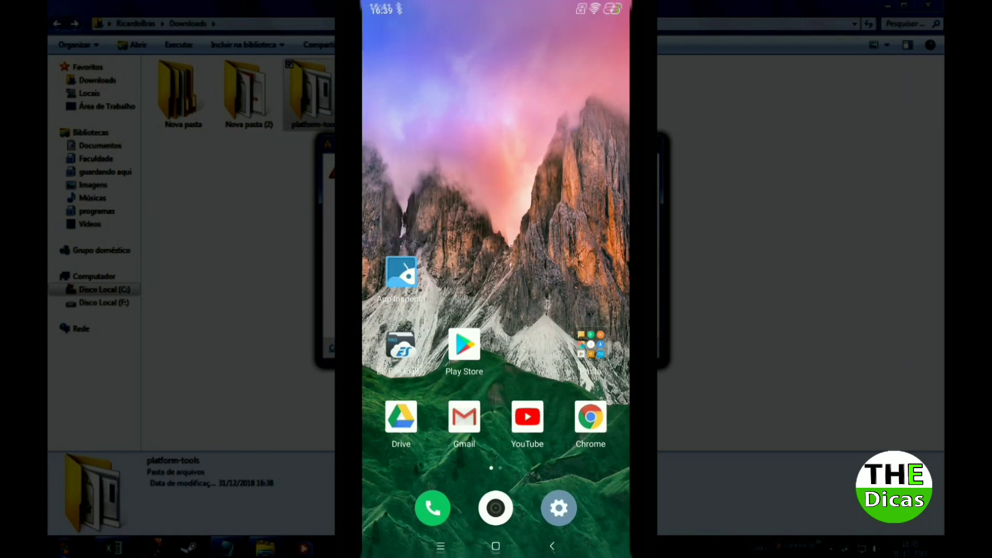
Open the phone's settings and go to Opções do desenvolvedor within Configurações adicionais
drag(496, 7, 495, 362)
click(496, 488)
click(613, 45)
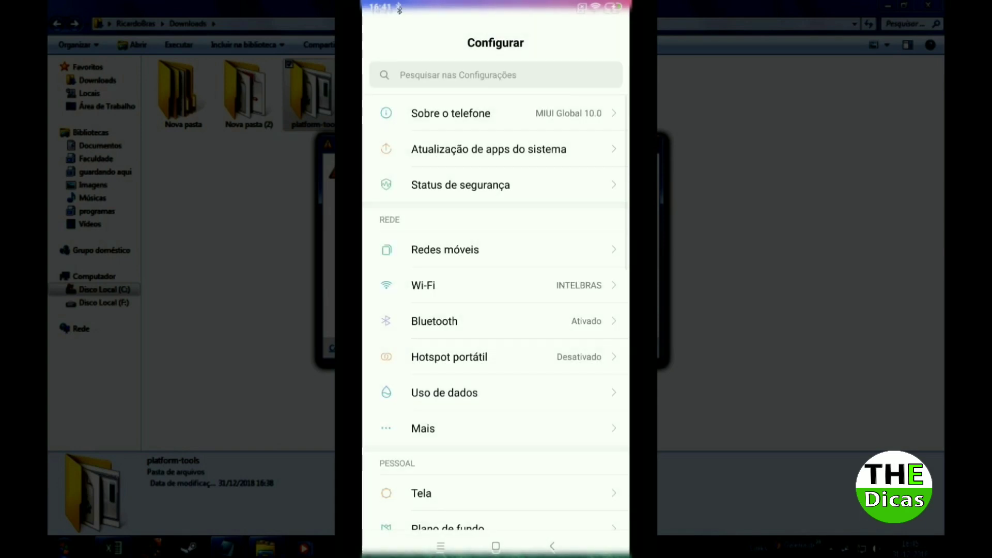
scroll(495, 310, down, 10)
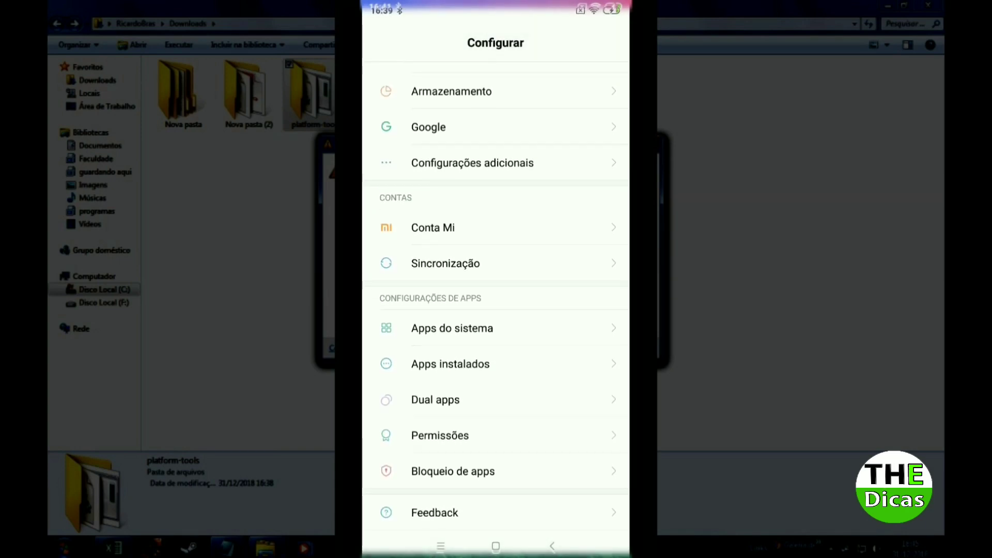
scroll(495, 310, up, 5)
scroll(495, 310, up, 8)
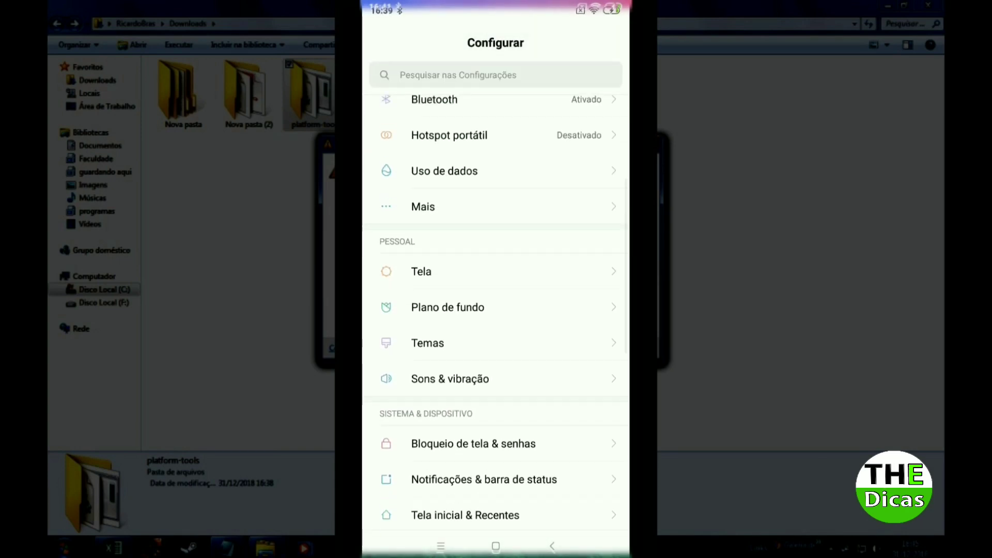
scroll(495, 310, down, 10)
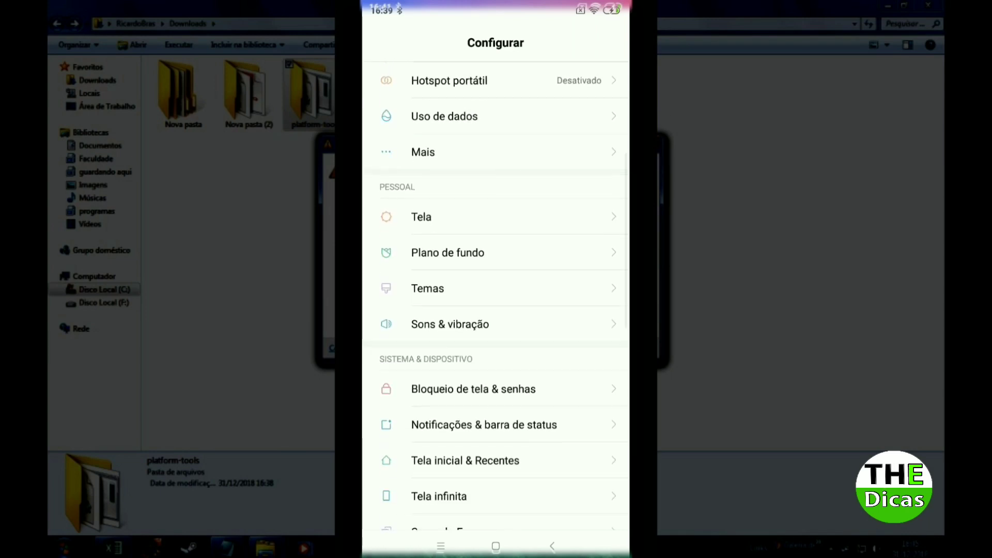
click(472, 377)
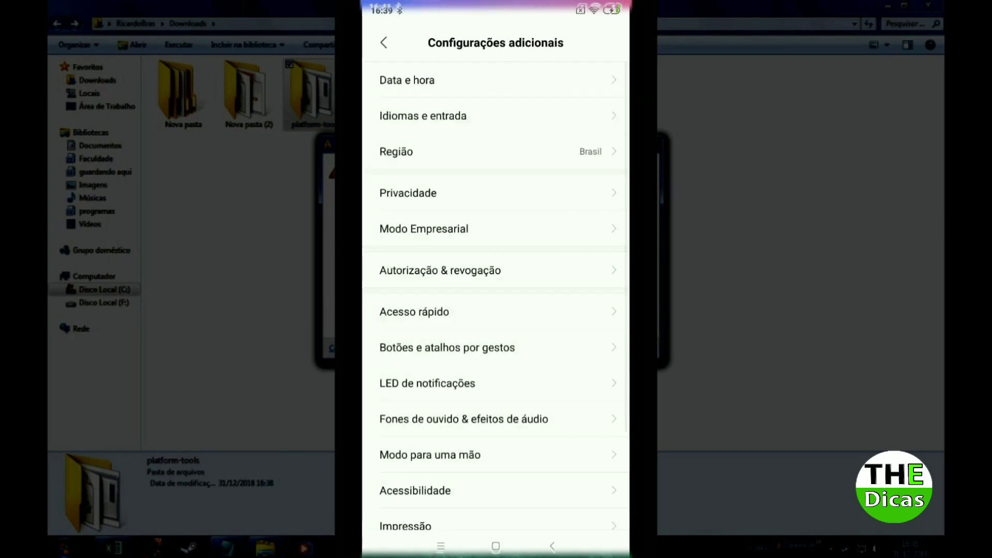
scroll(495, 310, down, 5)
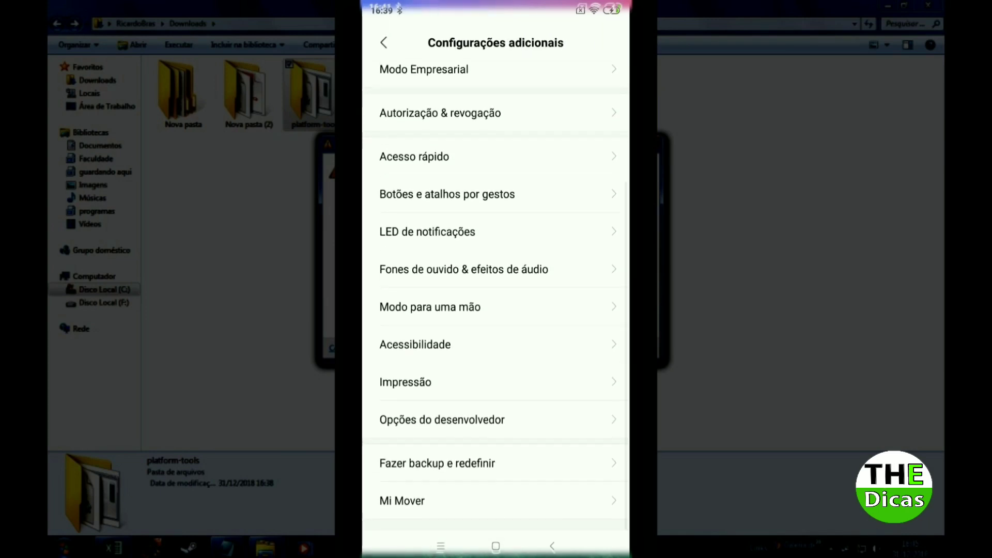
click(441, 425)
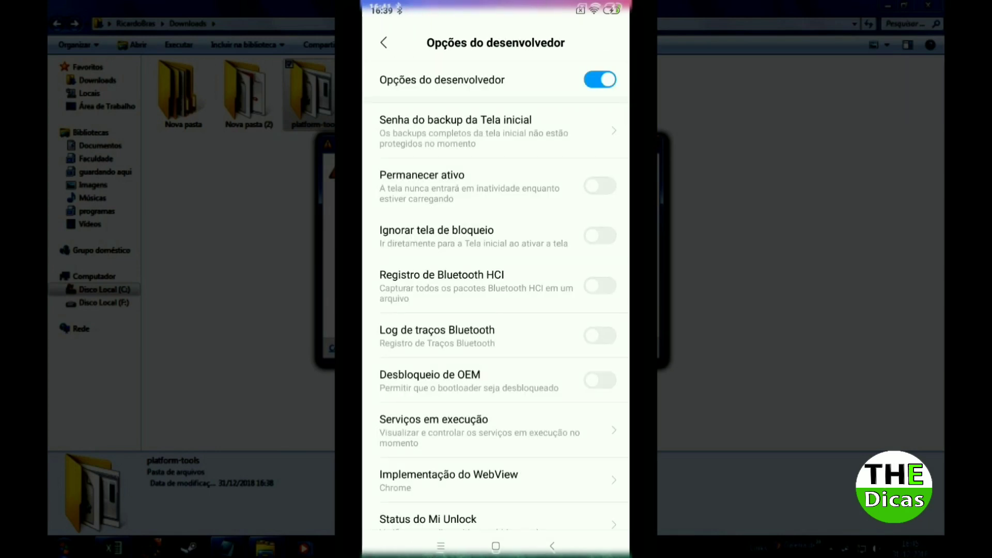
Check the Depuração USB setting in the developer options and return to the main settings list
scroll(495, 298, down, 5)
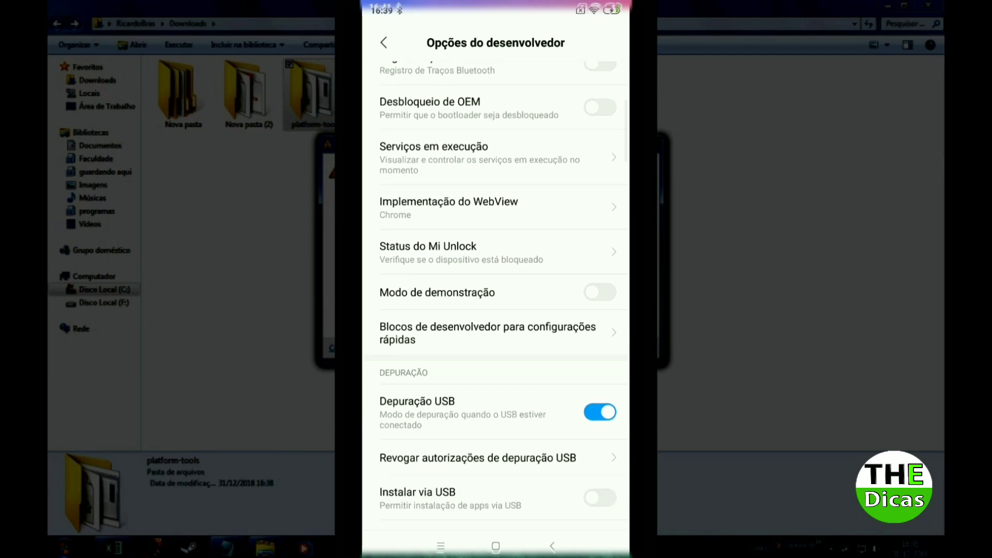
scroll(496, 298, down, 3)
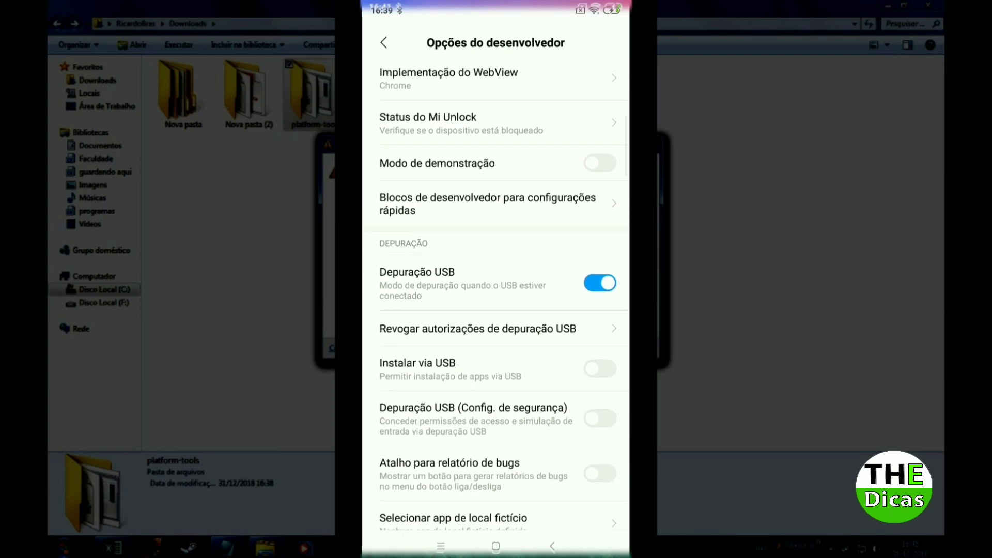
scroll(496, 298, down, 2)
scroll(496, 298, up, 2)
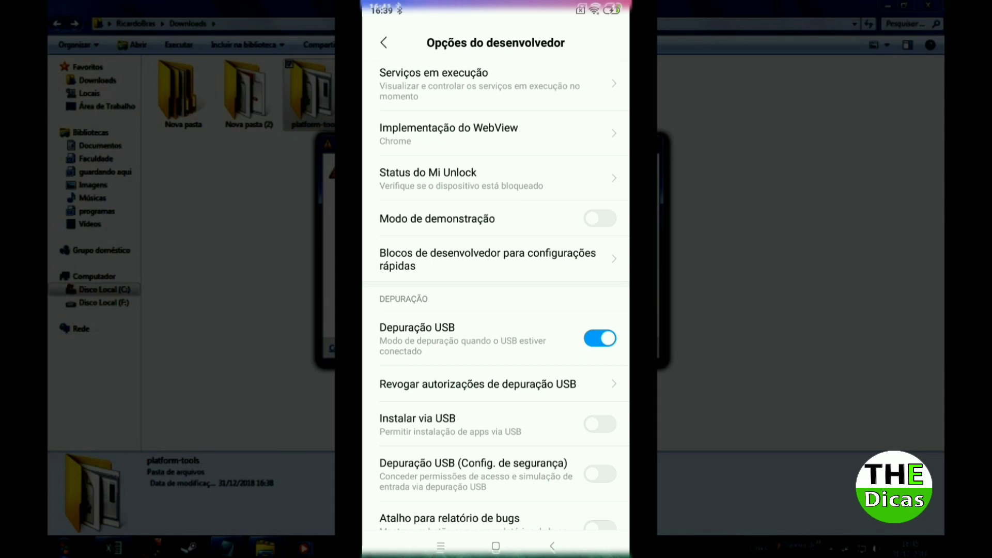
key(Escape)
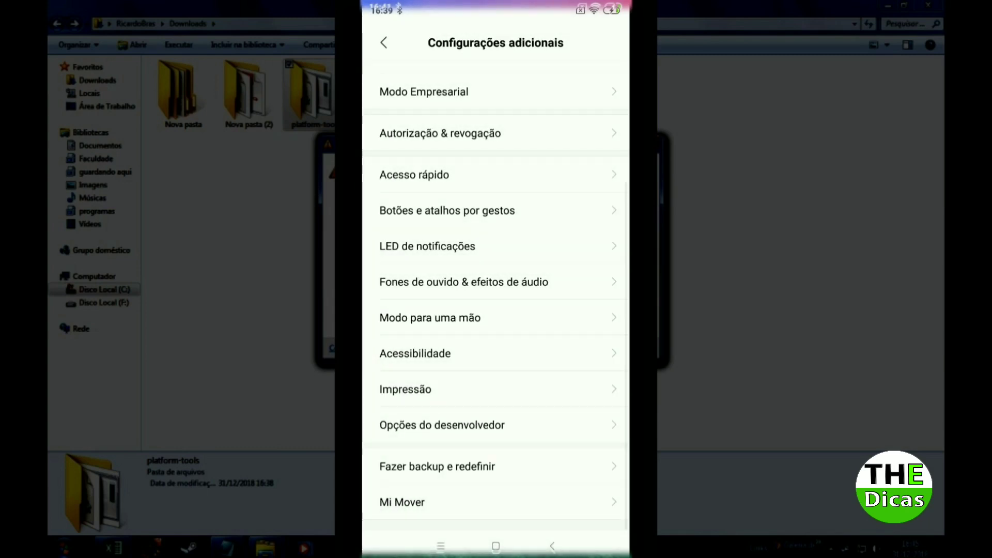
key(Escape)
scroll(496, 279, up, 10)
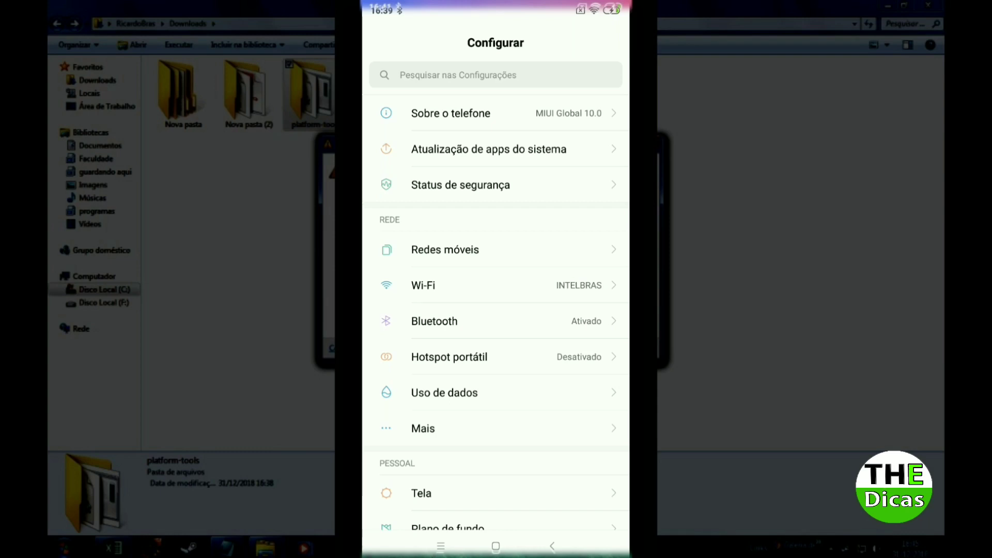
Search the phone settings for "administ", review Apps do administrador do dispositivo and return to the main settings
click(457, 75)
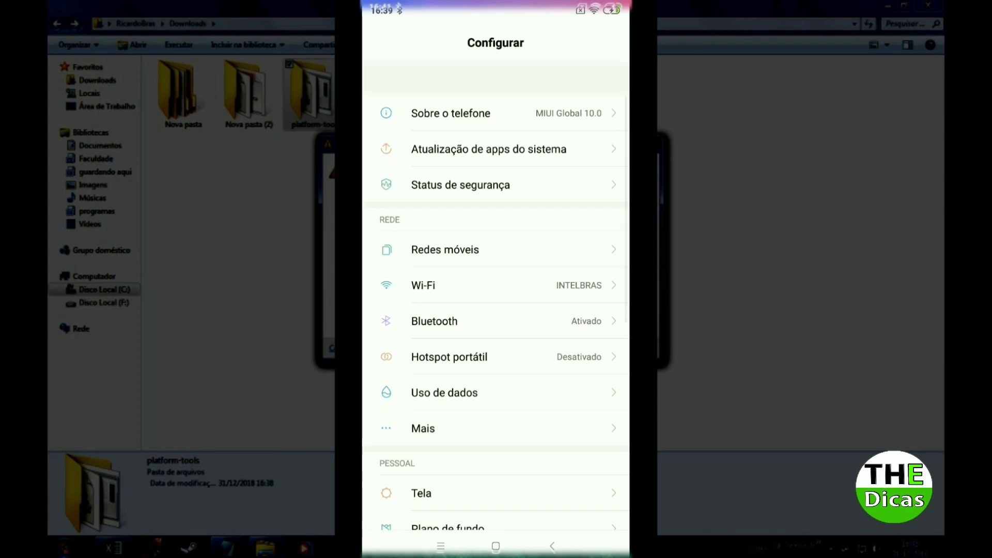
text(administ)
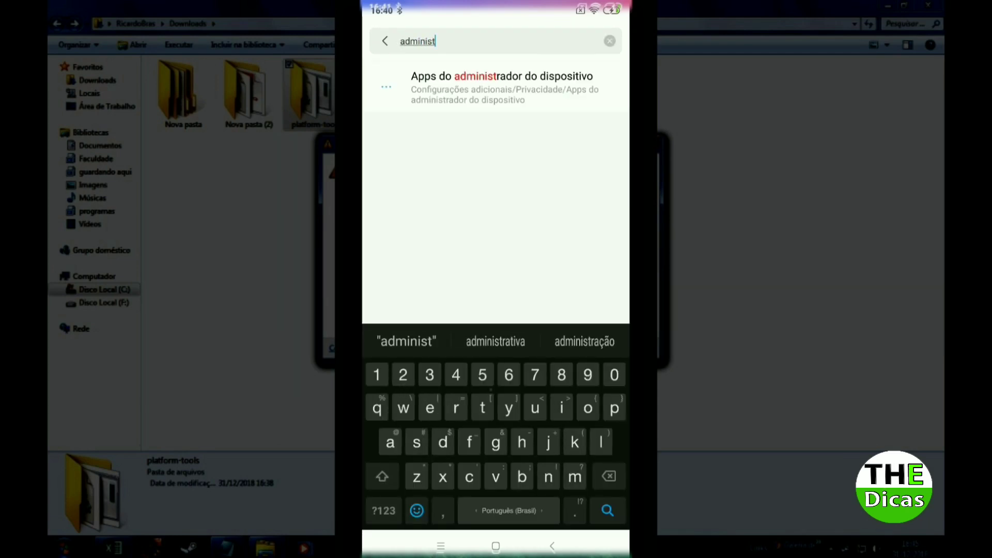
click(501, 85)
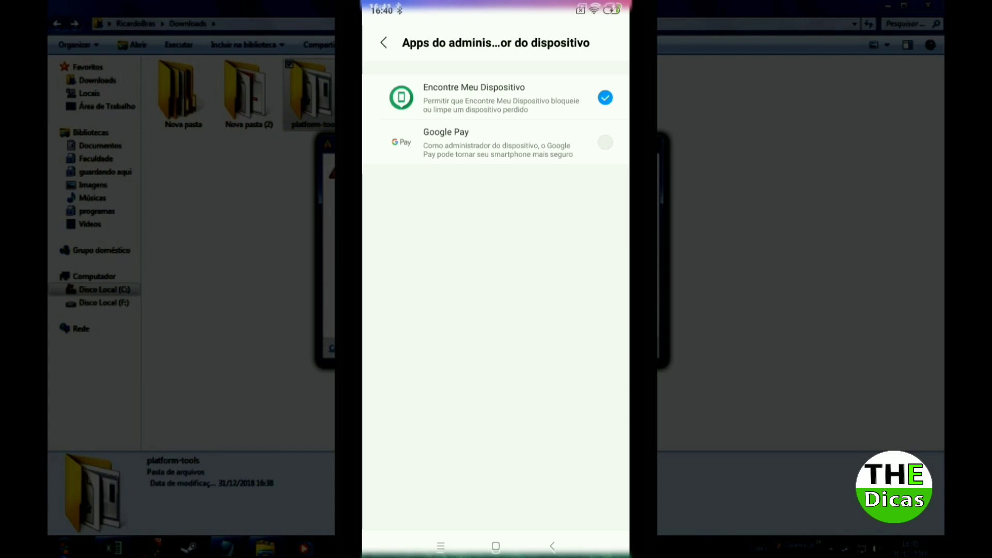
click(605, 98)
click(496, 262)
click(384, 42)
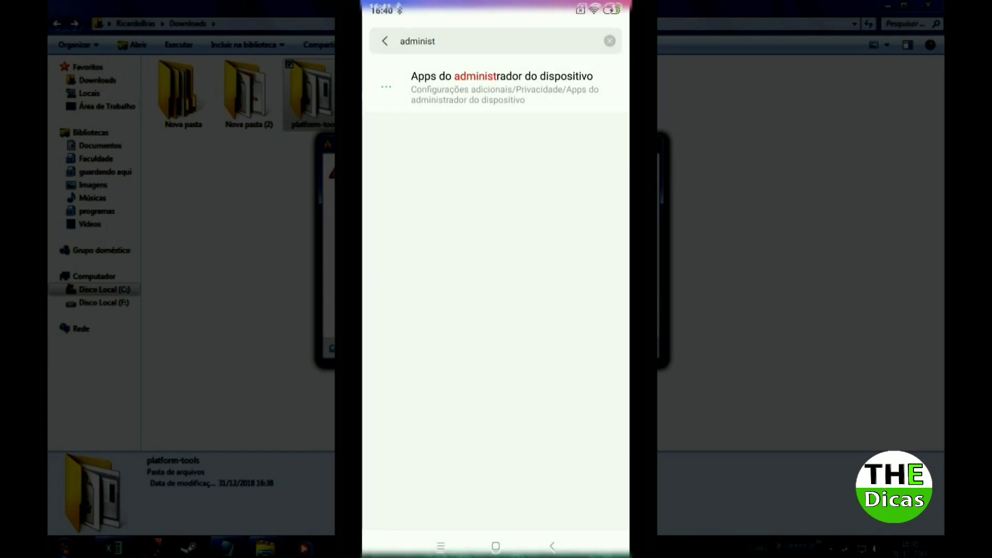
click(384, 41)
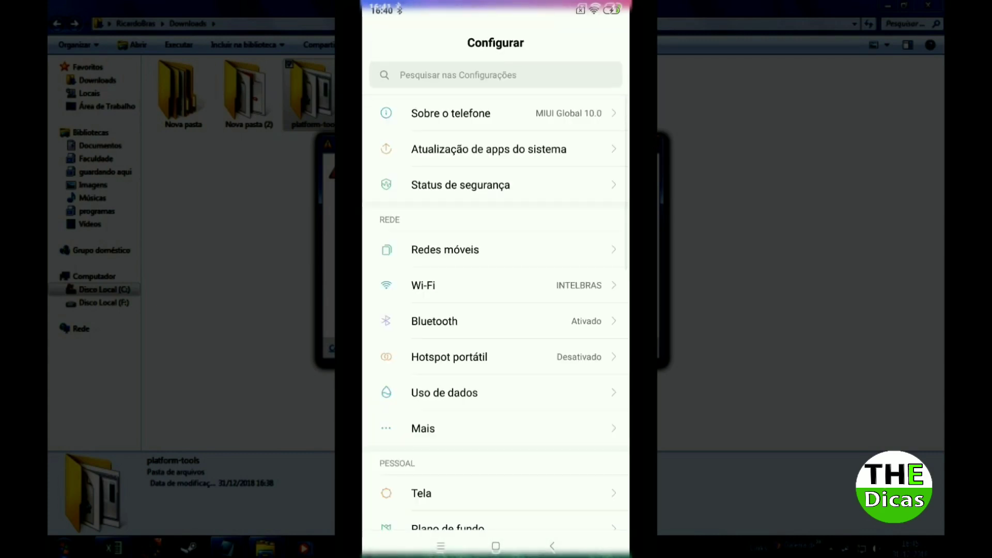
Look through the phone's main settings list down to Configurações adicionais and the CONTAS section, then leave the settings
scroll(495, 310, down, 3)
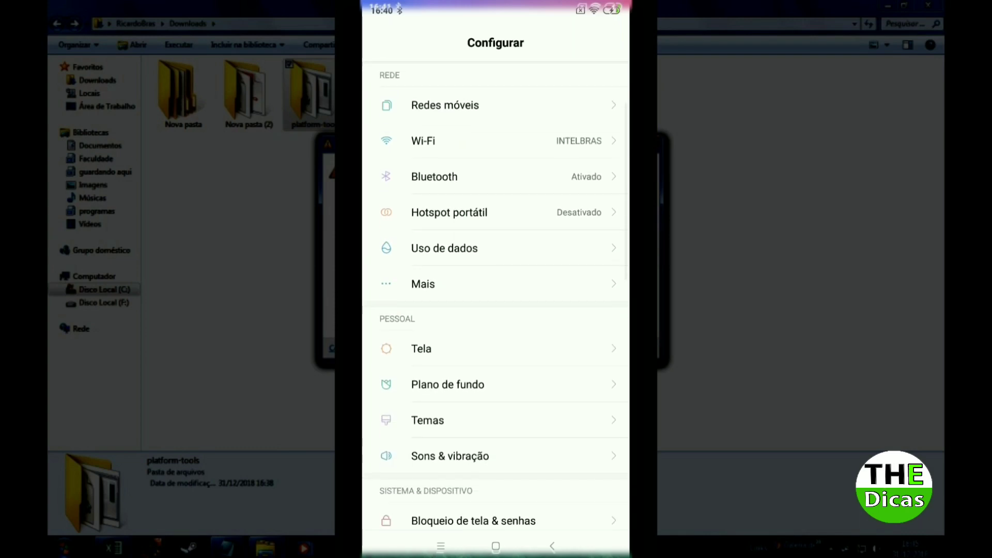
scroll(496, 310, down, 3)
scroll(495, 310, down, 1)
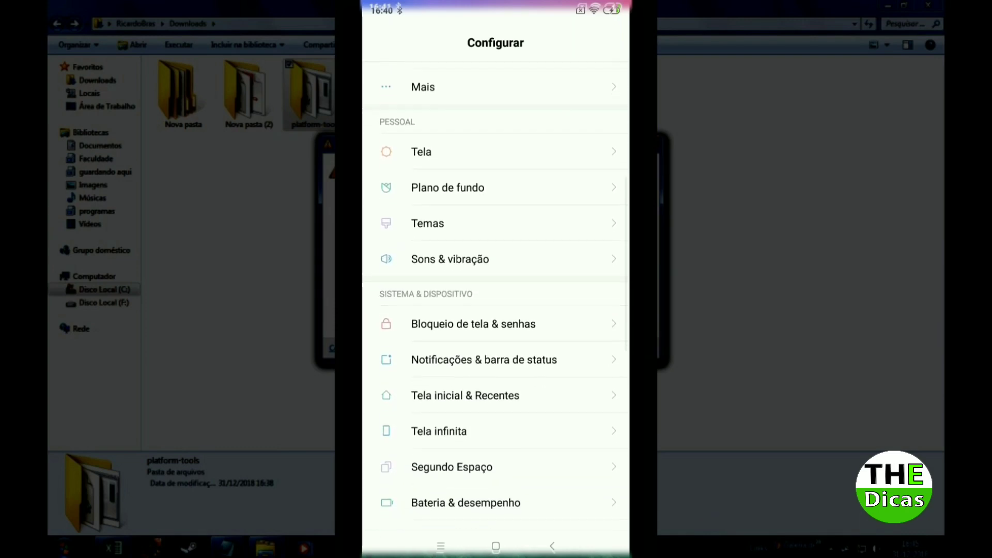
scroll(496, 310, up, 1)
scroll(495, 310, down, 4)
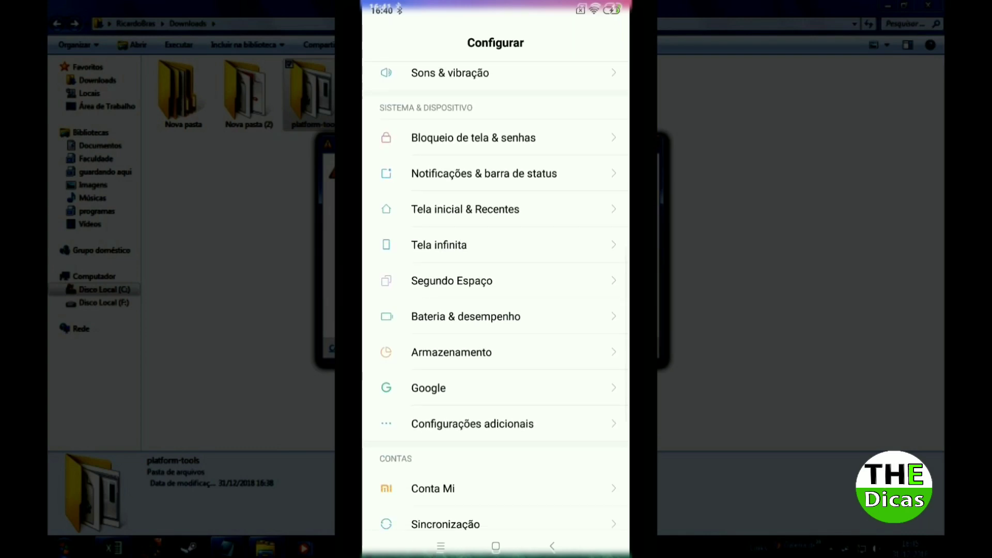
scroll(496, 310, up, 10)
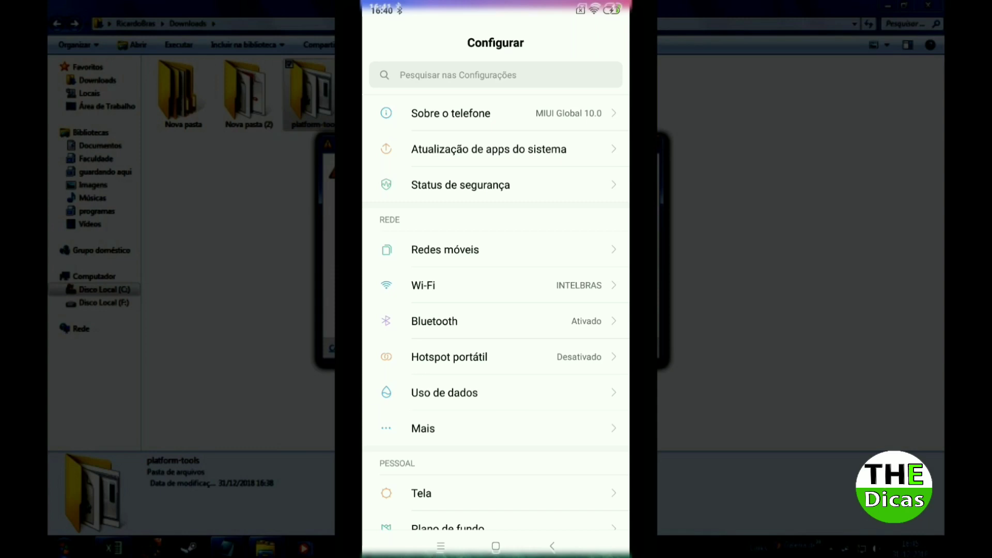
scroll(495, 289, down, 2)
scroll(495, 289, up, 2)
key(ctrl+h)
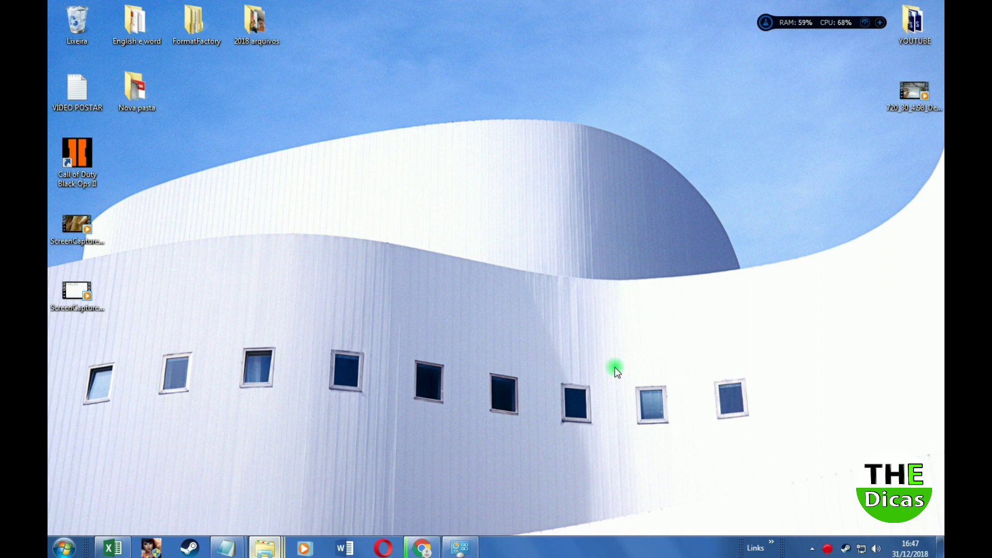
click(812, 549)
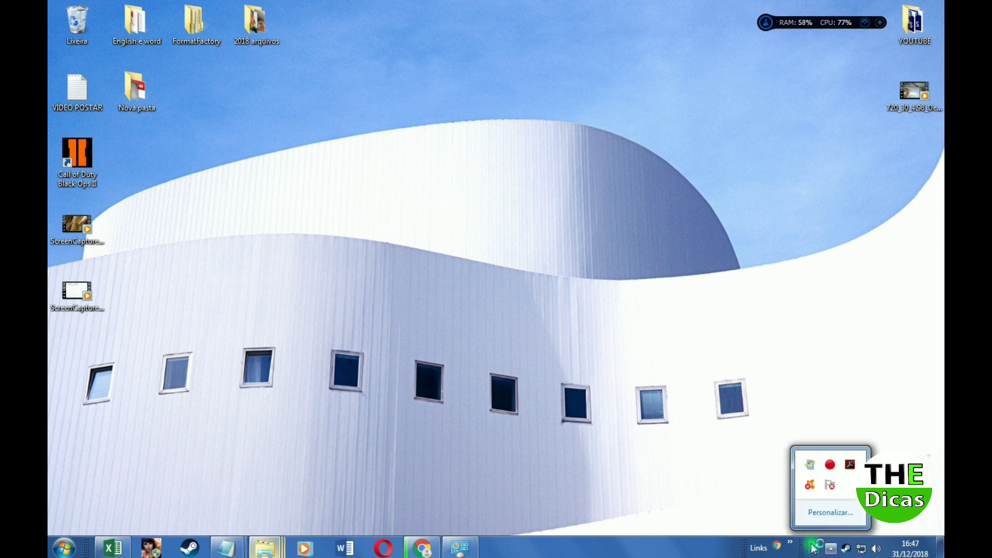
click(794, 414)
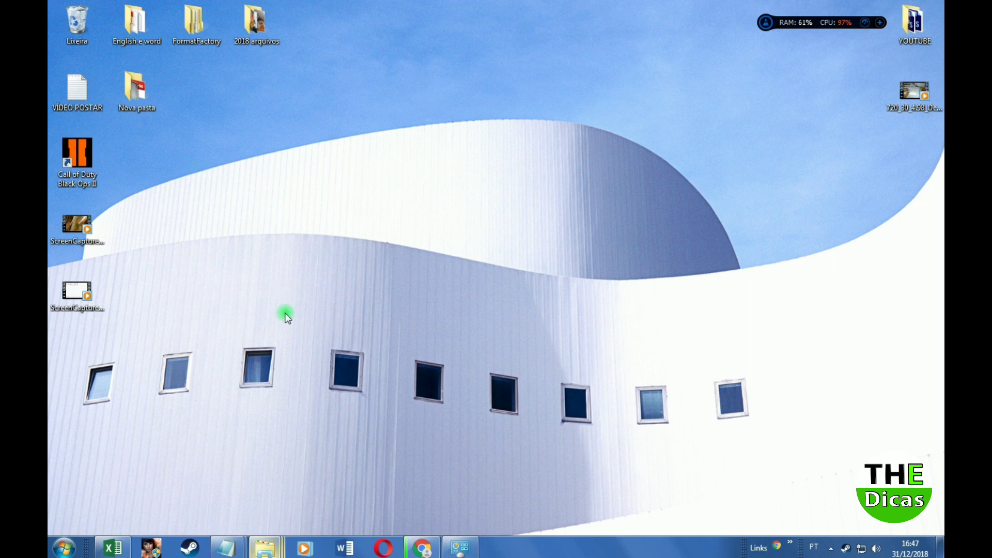
drag(285, 315, 61, 12)
click(275, 116)
drag(263, 282, 58, 8)
click(136, 419)
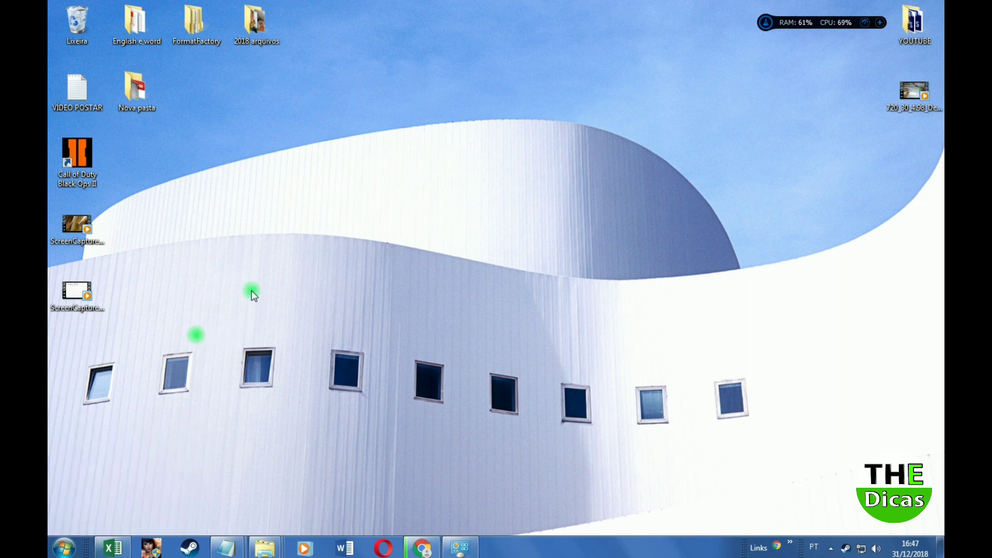
drag(251, 290, 53, 7)
click(231, 141)
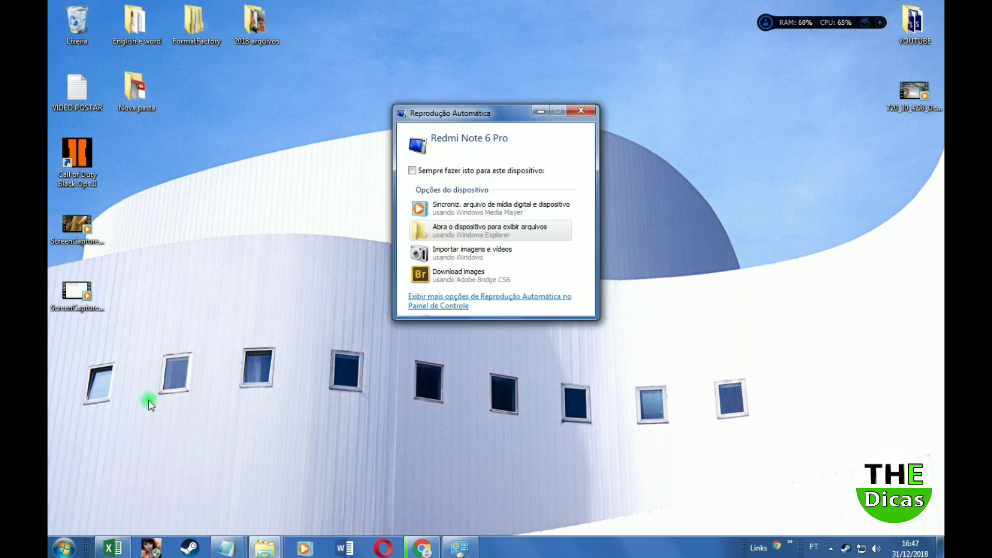
Dismiss the Reprodução Automática dialog for the connected Redmi Note 6 Pro
click(581, 110)
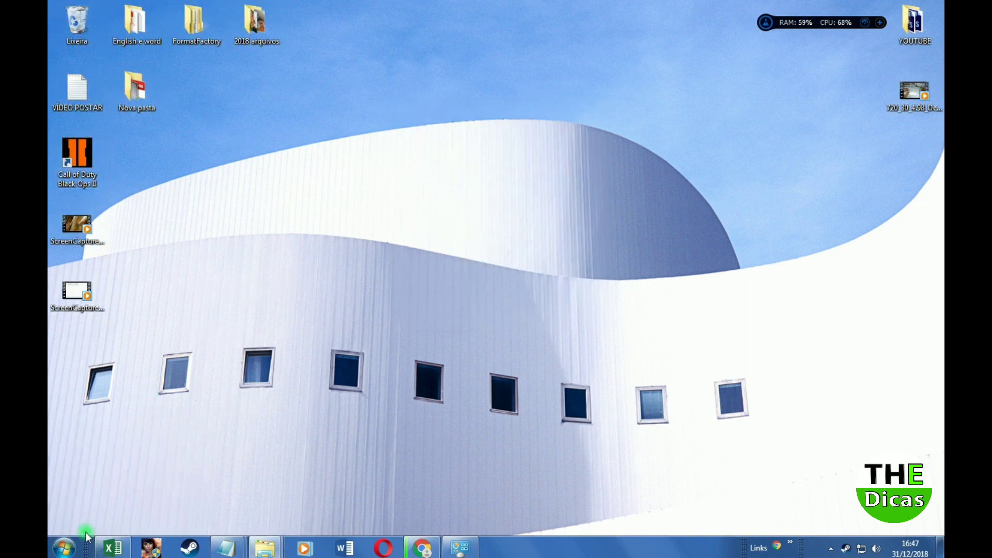
drag(268, 277, 57, 11)
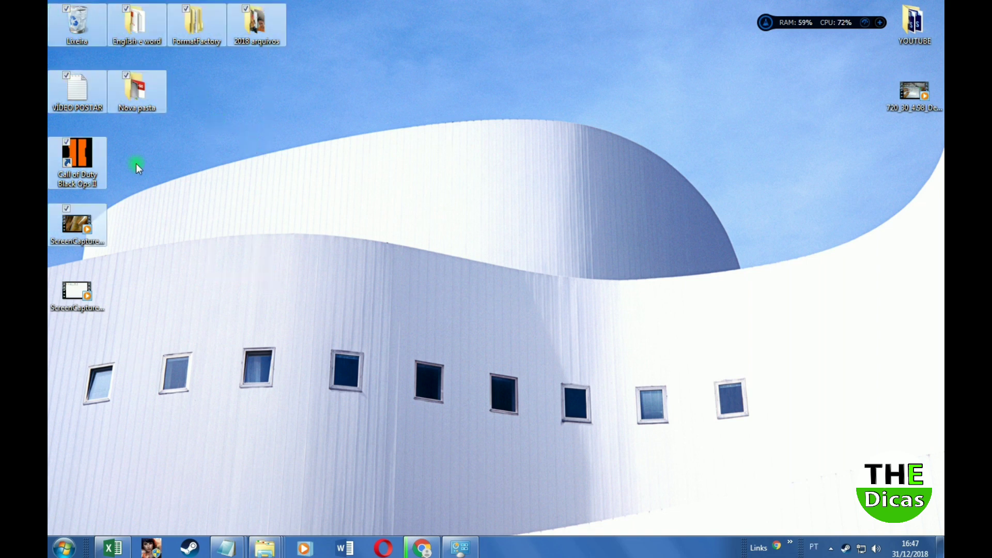
click(137, 162)
Open Gerenciador de Dispositivos through Painel de Controle and check Android Composite ADB Interface under Android Device
click(64, 546)
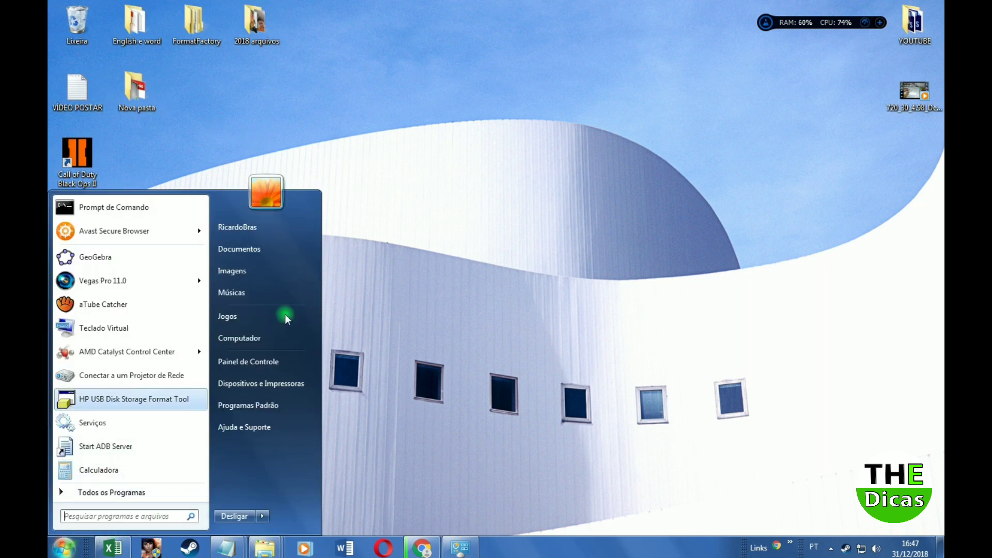
click(252, 360)
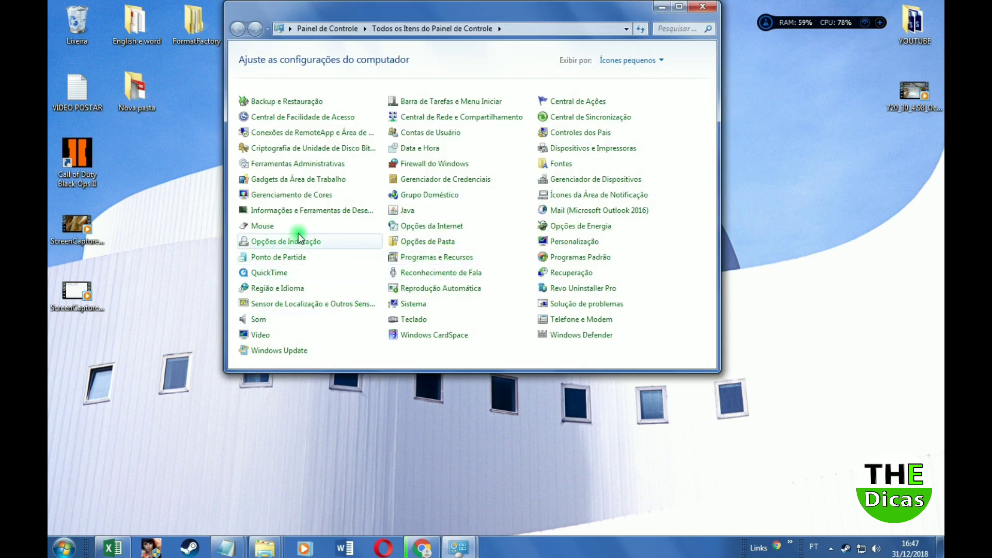
click(588, 185)
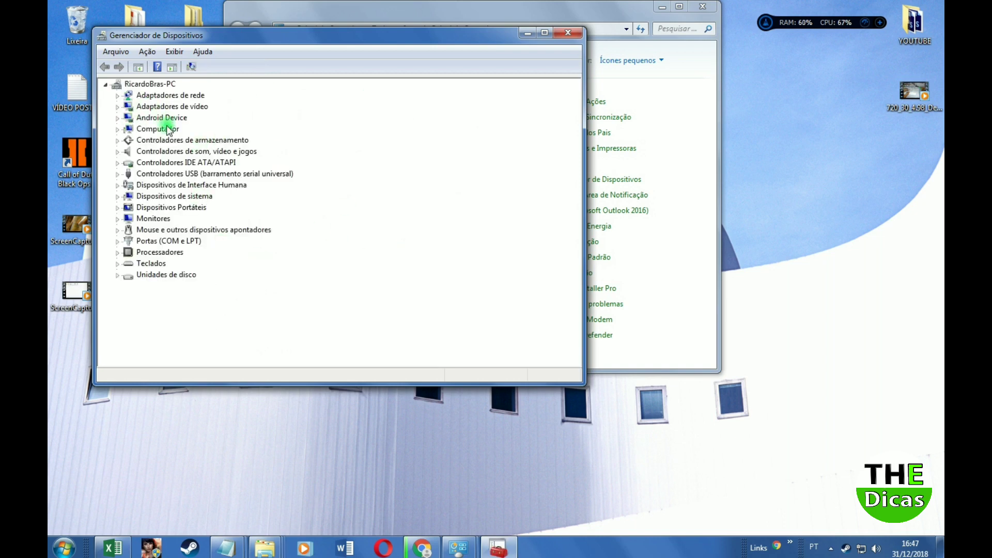
click(117, 118)
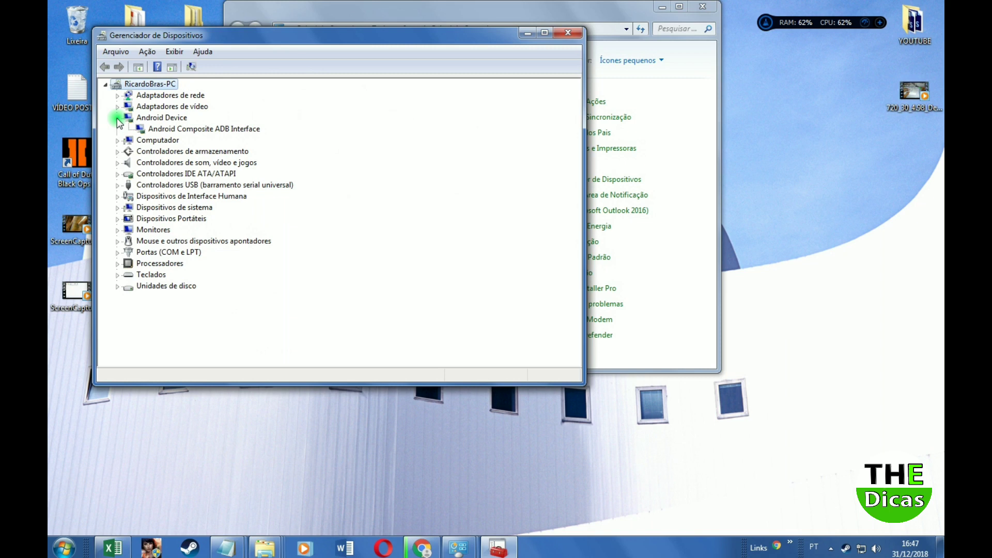
click(171, 130)
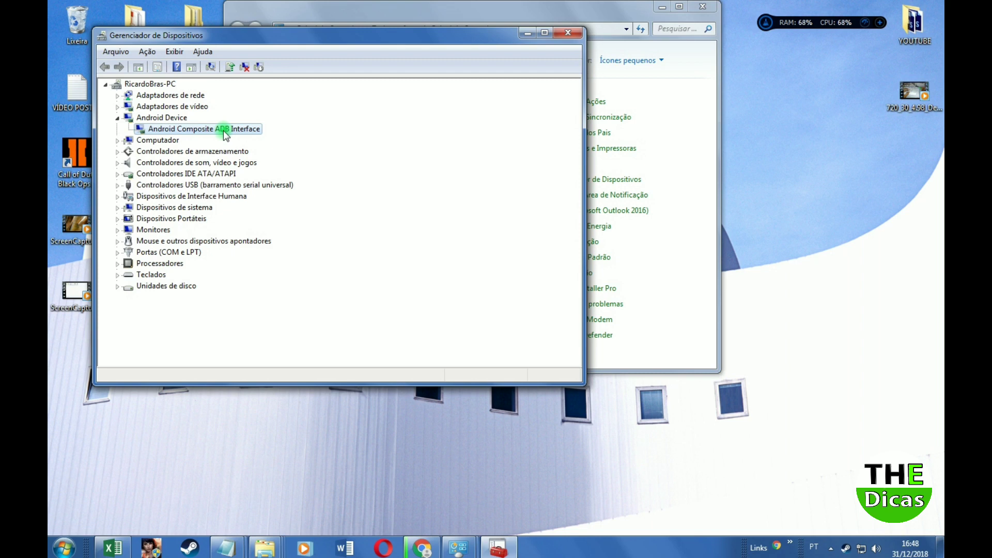
Switch to the VÍDEO POSTAR notes in Bloco de notas to consult the ADB commands
mouse_move(226, 547)
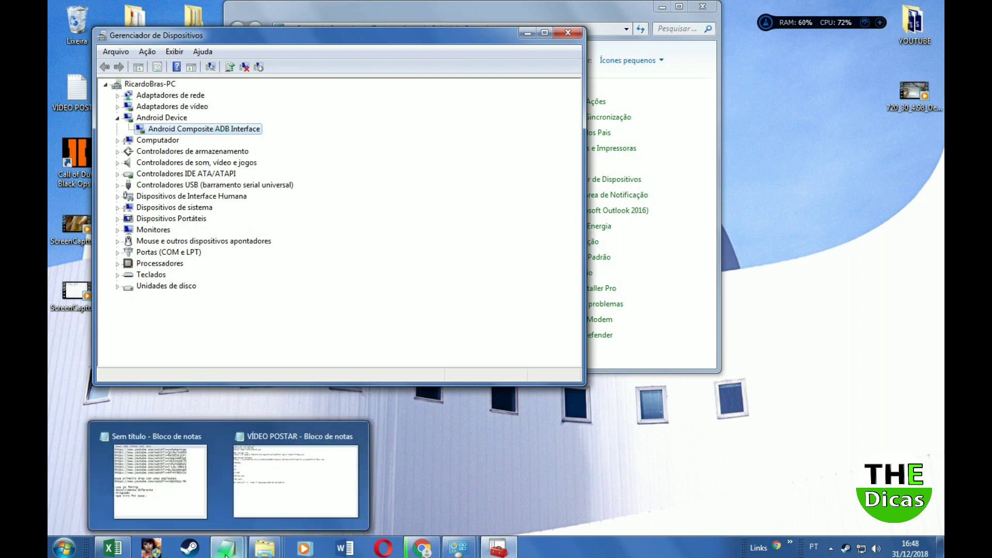
click(283, 494)
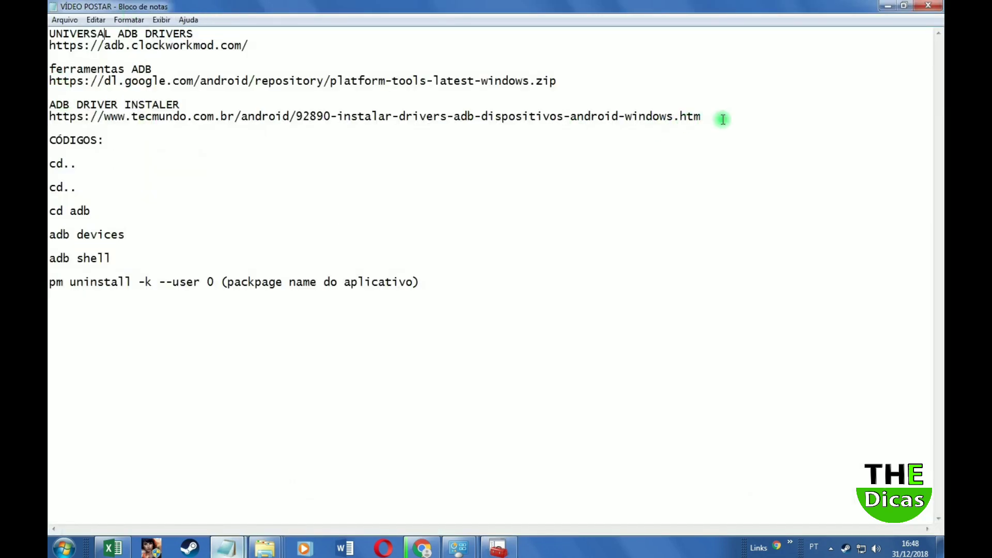
Highlight the ADB DRIVER INSTALER entry and its tecmundo.com.br link in the notes
drag(347, 127, 51, 110)
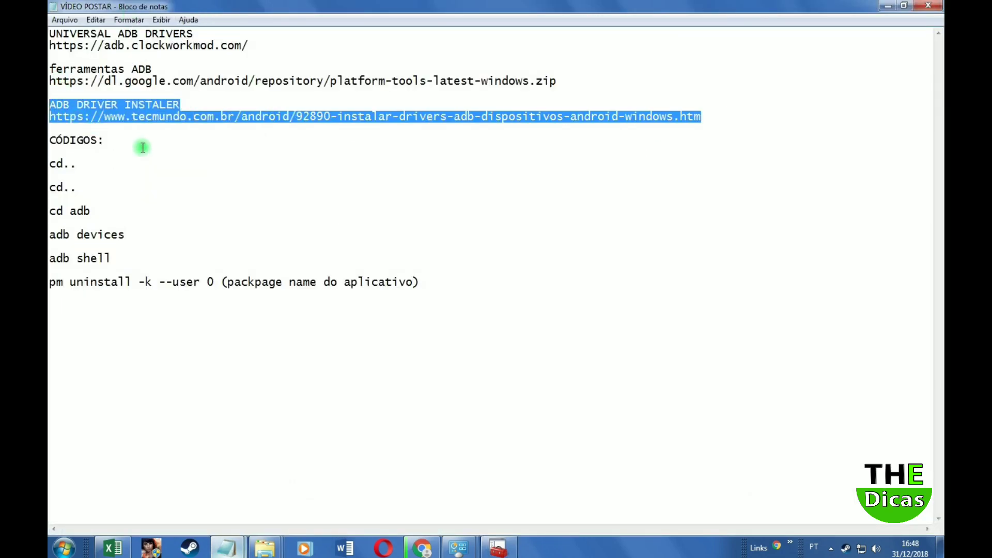
click(337, 152)
click(721, 118)
drag(721, 119, 50, 117)
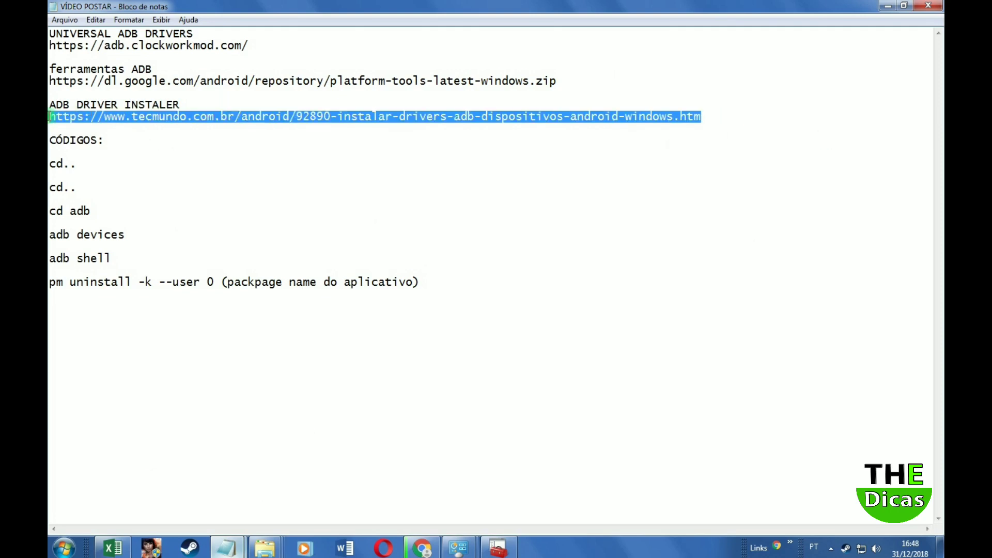
click(207, 132)
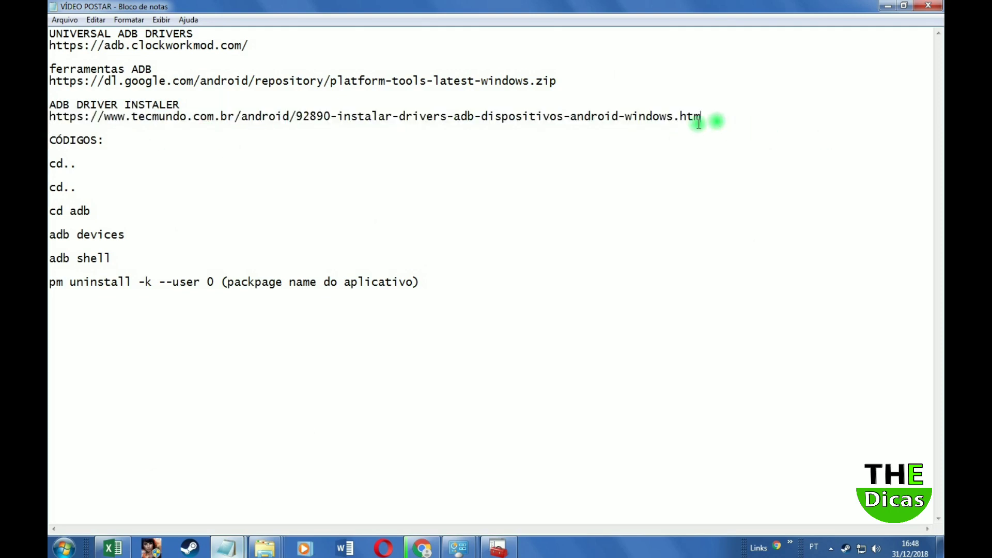
drag(704, 119, 49, 117)
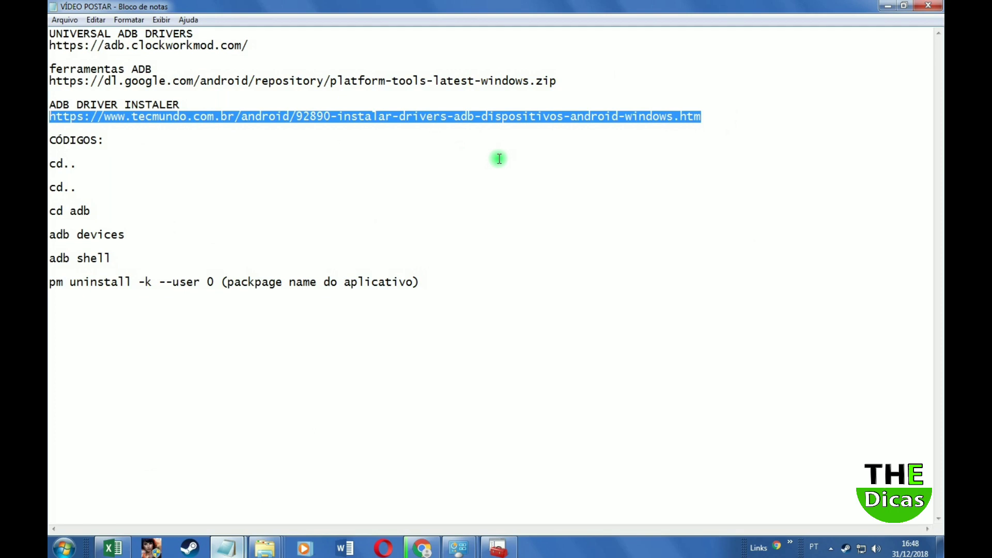
Minimize the notes and close the Gerenciador de Dispositivos and Painel de Controle windows
click(888, 6)
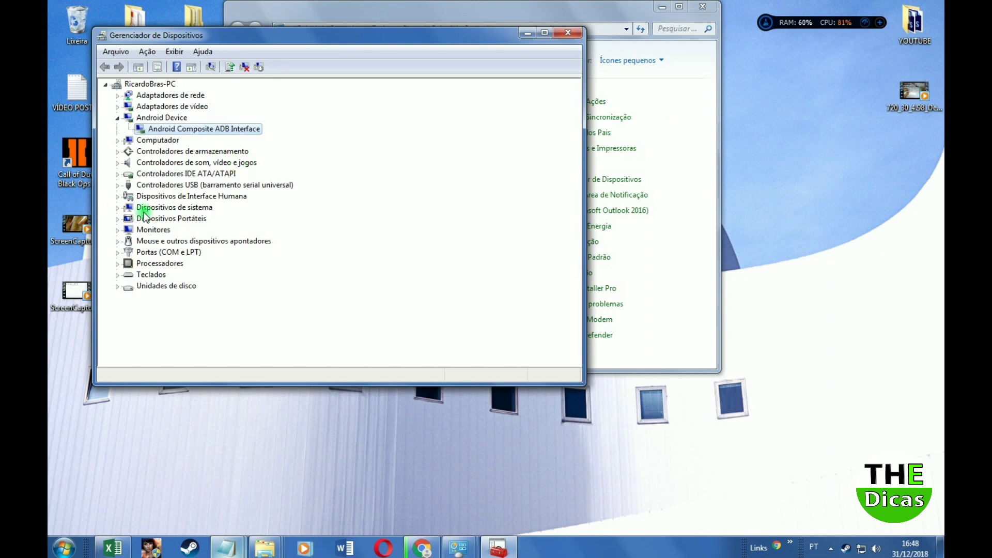
click(567, 33)
click(704, 9)
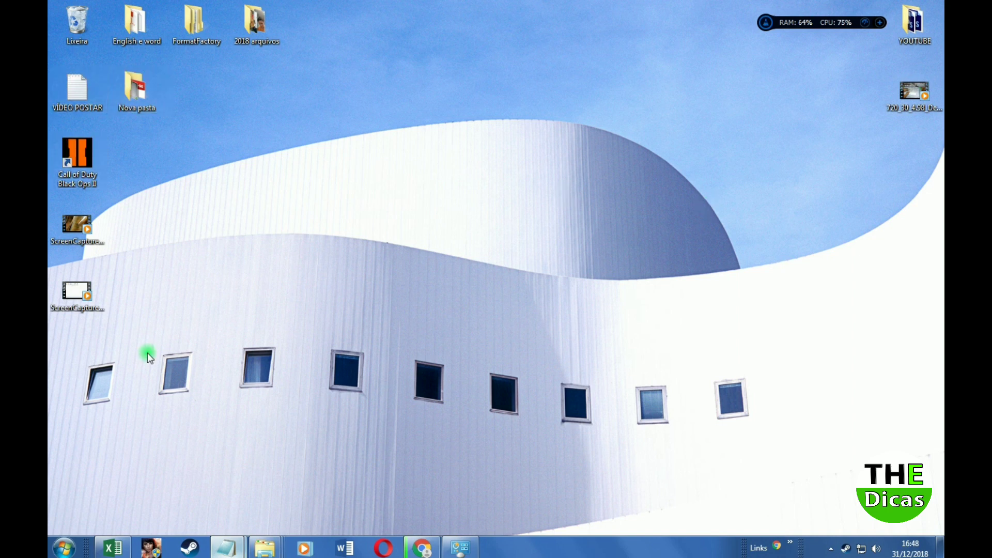
Search Windows for cmd, open it as administrator and reposition its window on the desktop
click(65, 550)
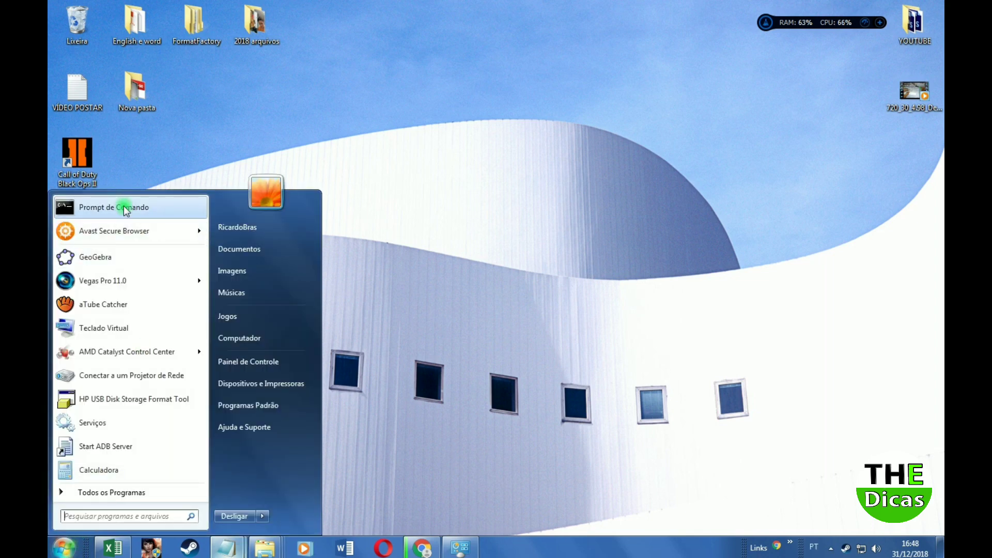
click(121, 518)
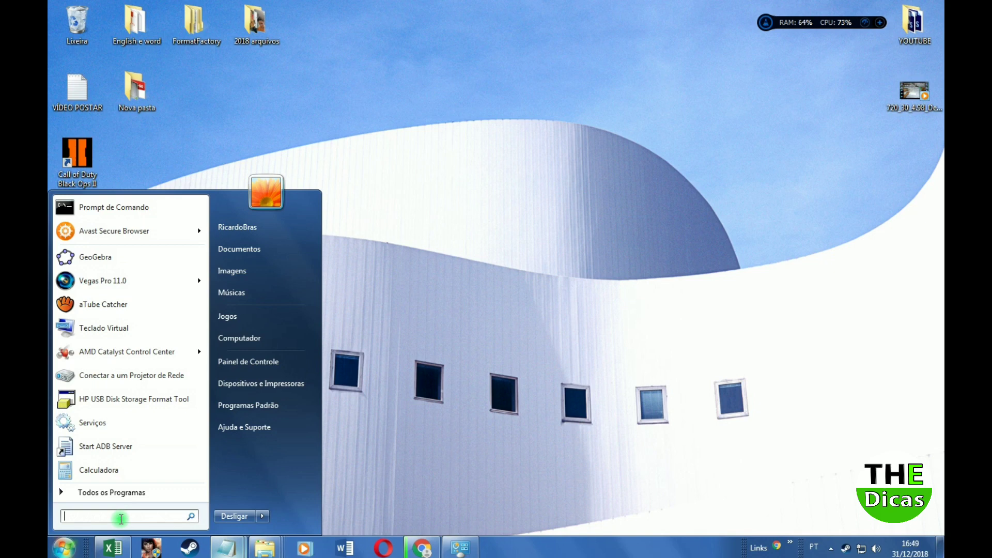
text(cmd)
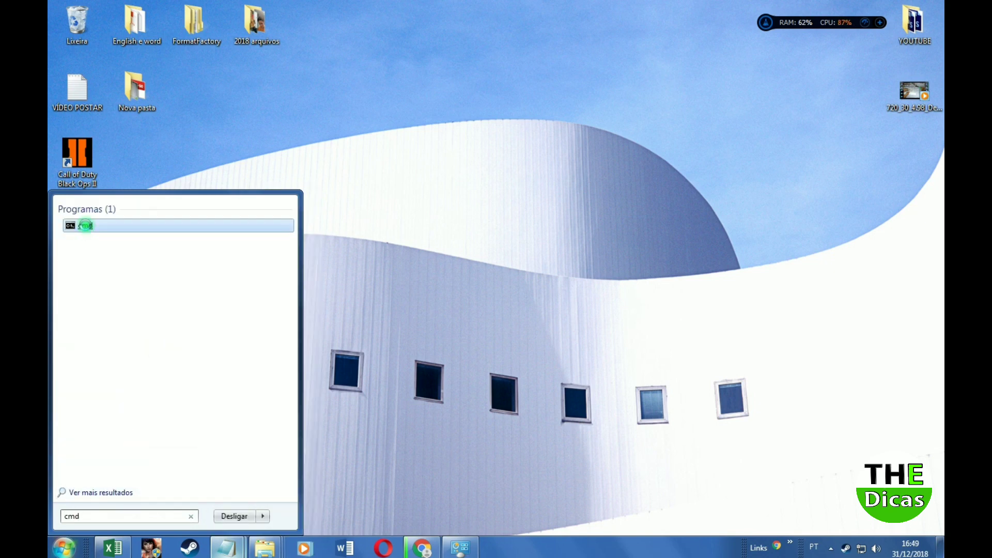
right_click(87, 226)
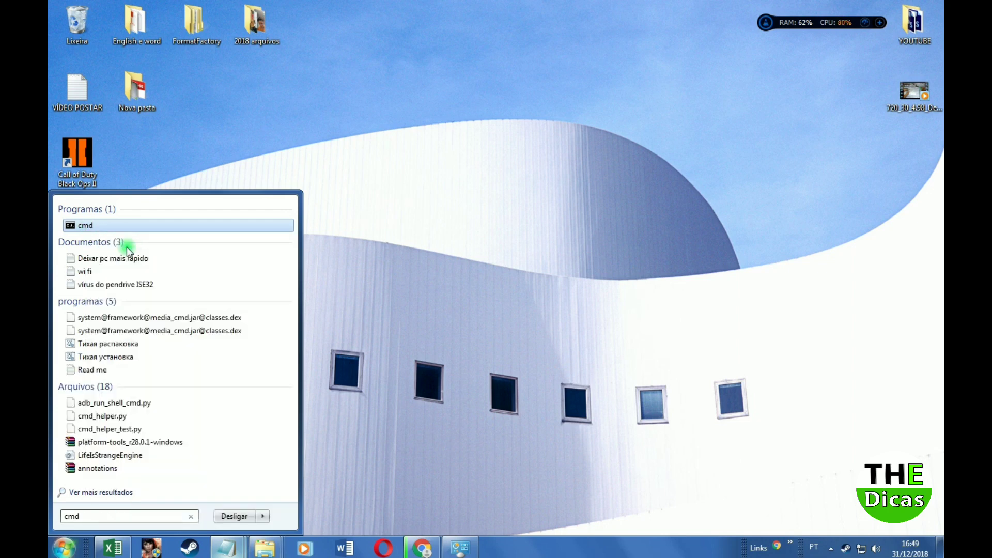
click(81, 227)
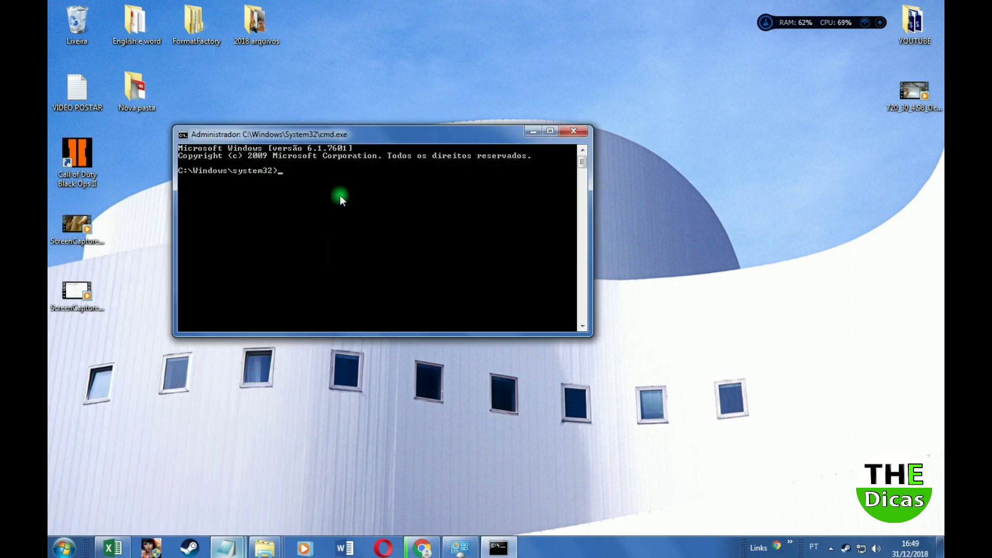
drag(364, 138, 448, 129)
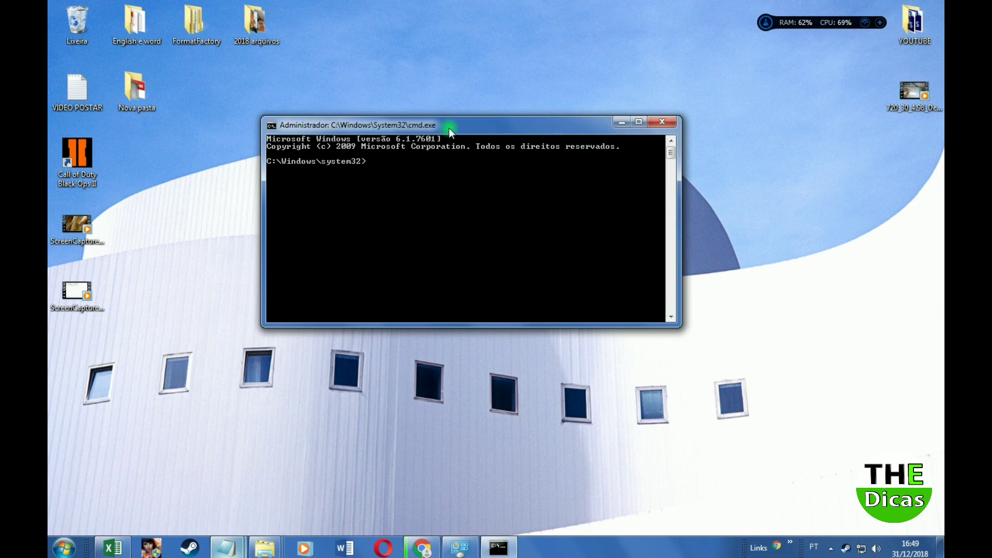
Copy the first "cd.." command from the VÍDEO POSTAR notes and run it in the command prompt
click(225, 547)
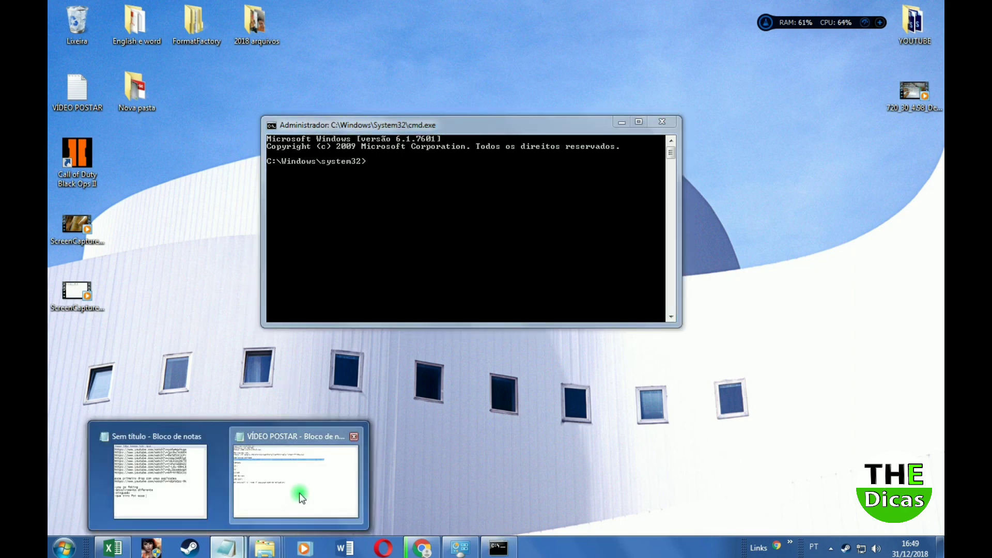
click(294, 491)
click(122, 150)
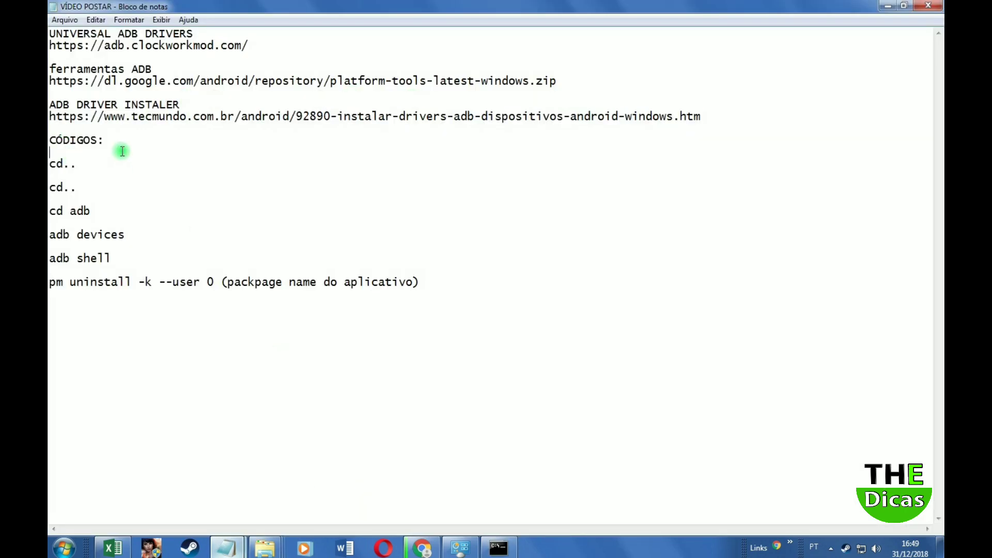
double_click(91, 167)
right_click(67, 164)
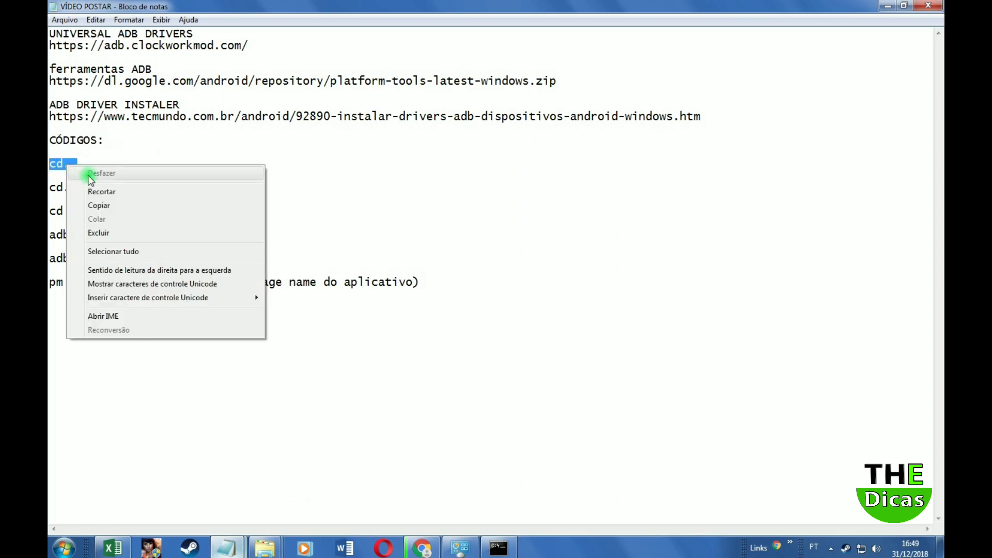
click(106, 206)
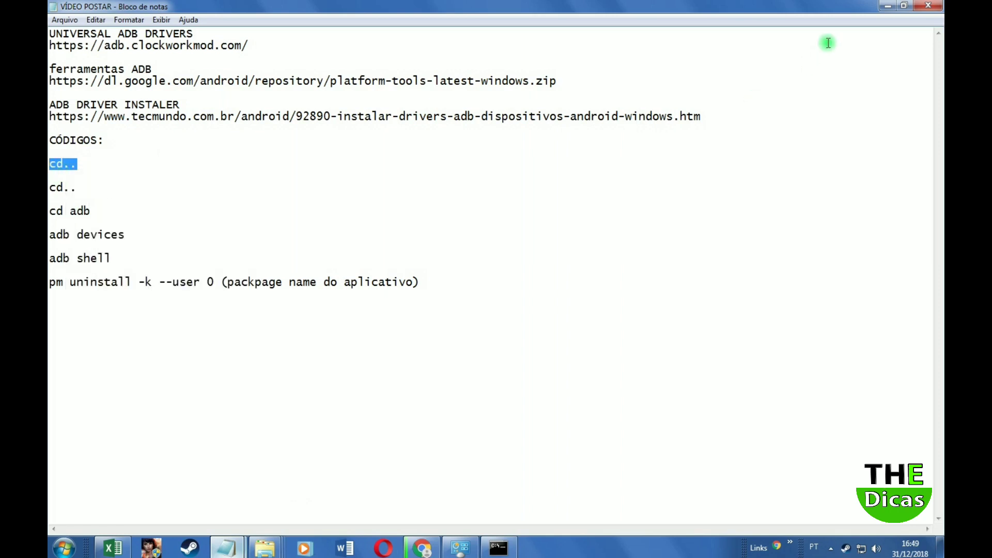
click(885, 7)
right_click(395, 168)
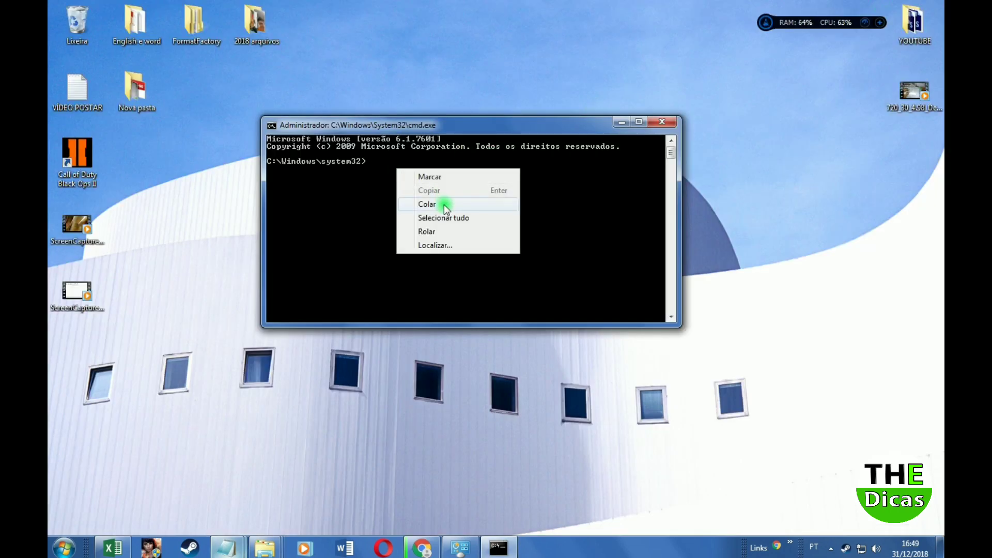
click(443, 203)
key(Return)
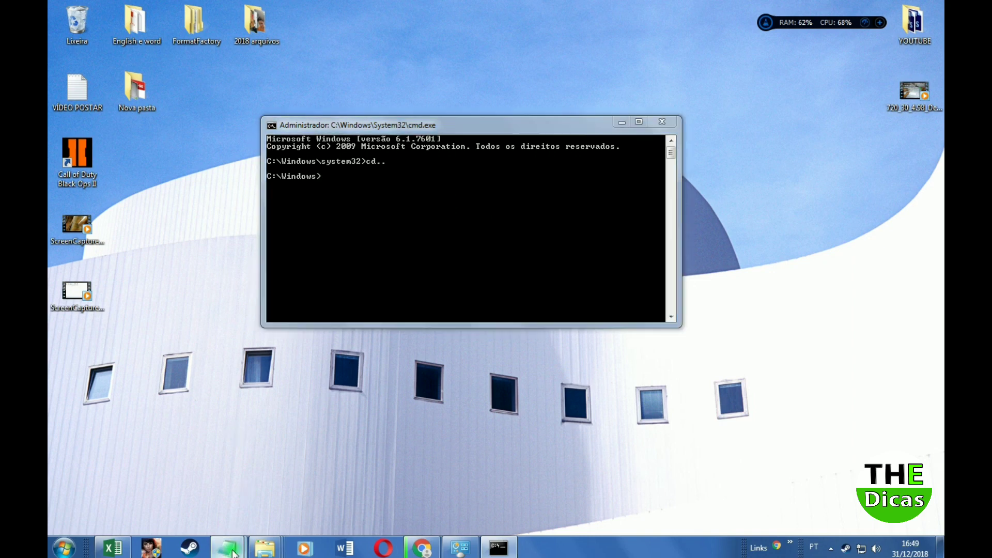
Copy the second "cd.." line from the notes and run it at the C:\Windows prompt
click(225, 547)
drag(78, 187, 49, 189)
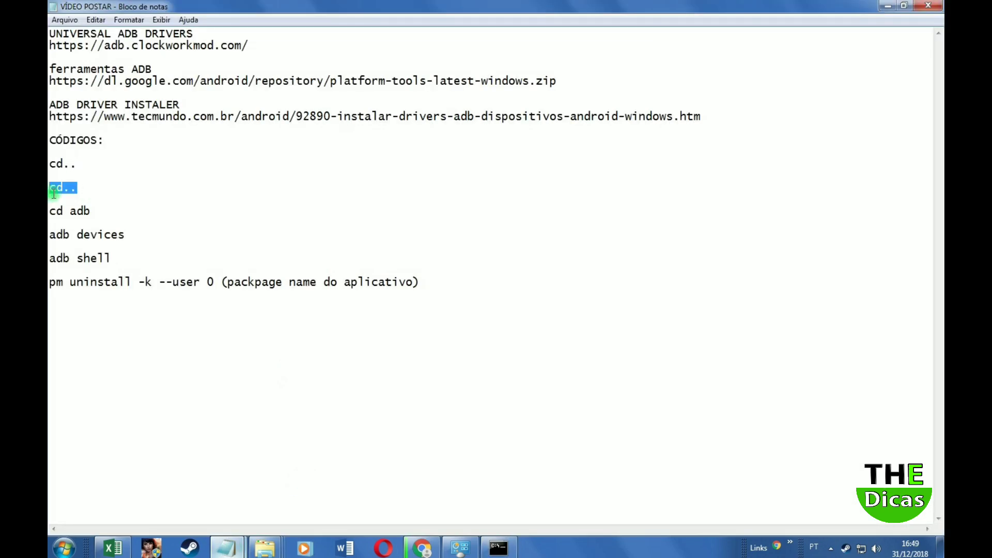
right_click(52, 190)
click(88, 243)
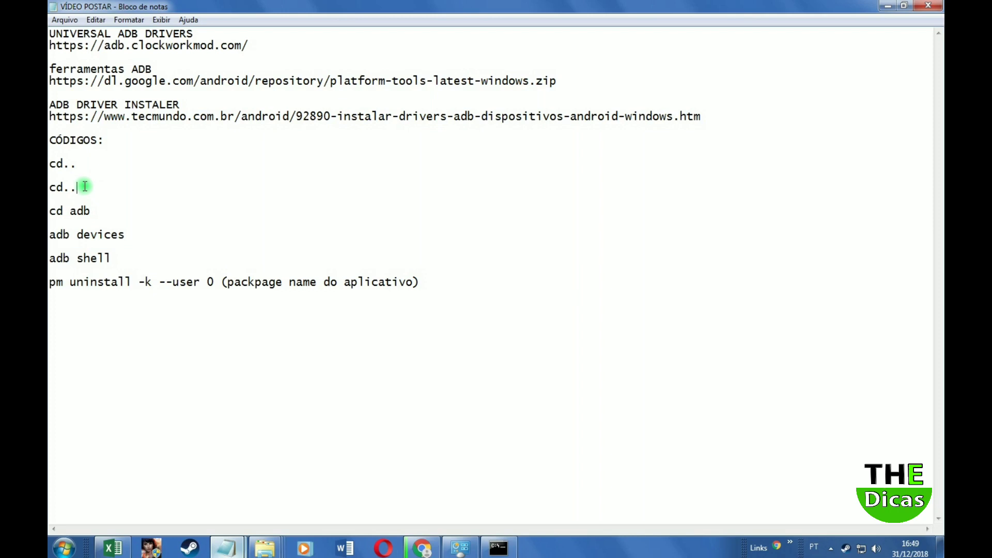
drag(77, 189, 49, 189)
right_click(52, 190)
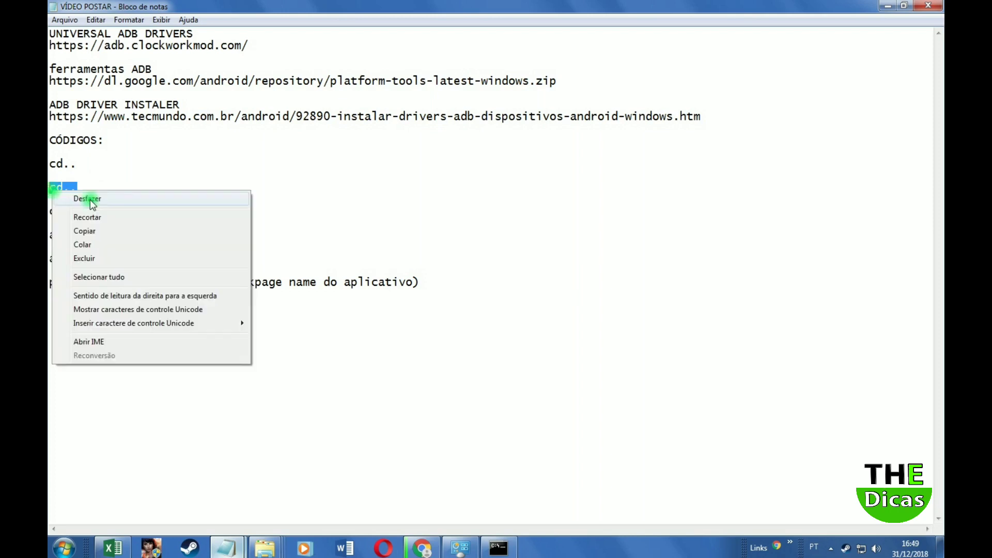
click(85, 231)
click(888, 6)
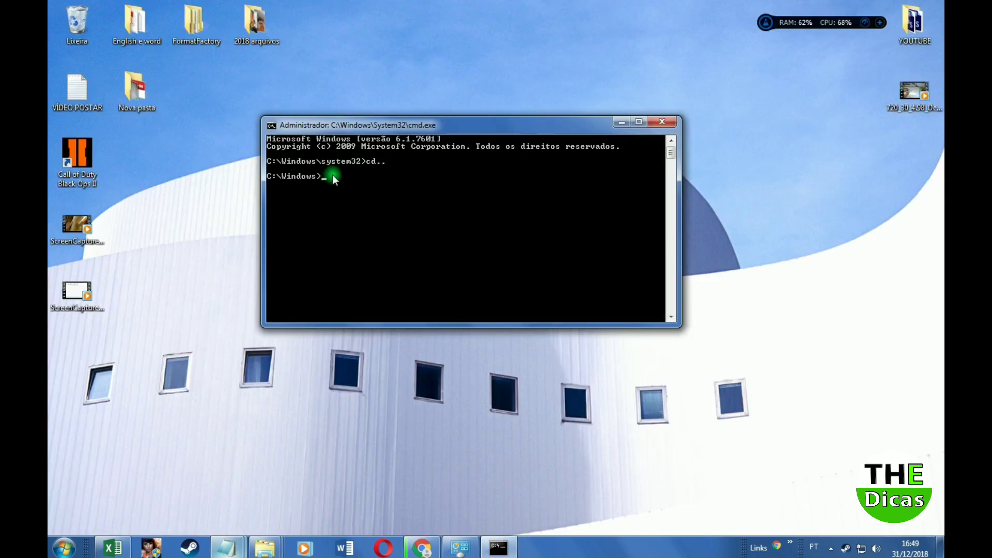
right_click(333, 175)
click(370, 206)
key(Return)
Copy "cd adb" from the notes and run it in the command prompt to enter C:\adb
mouse_move(226, 547)
click(280, 485)
drag(93, 212, 51, 216)
right_click(60, 209)
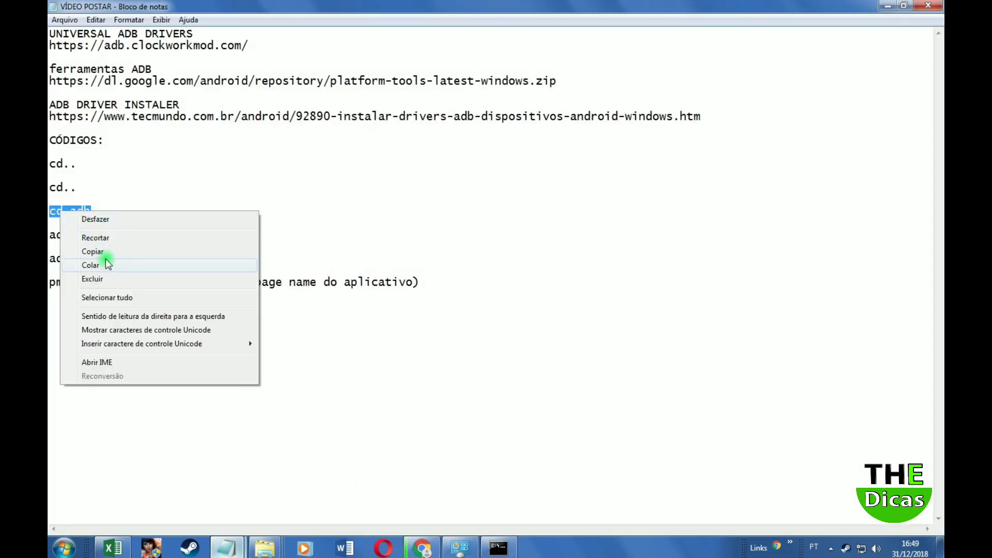
click(142, 251)
click(887, 5)
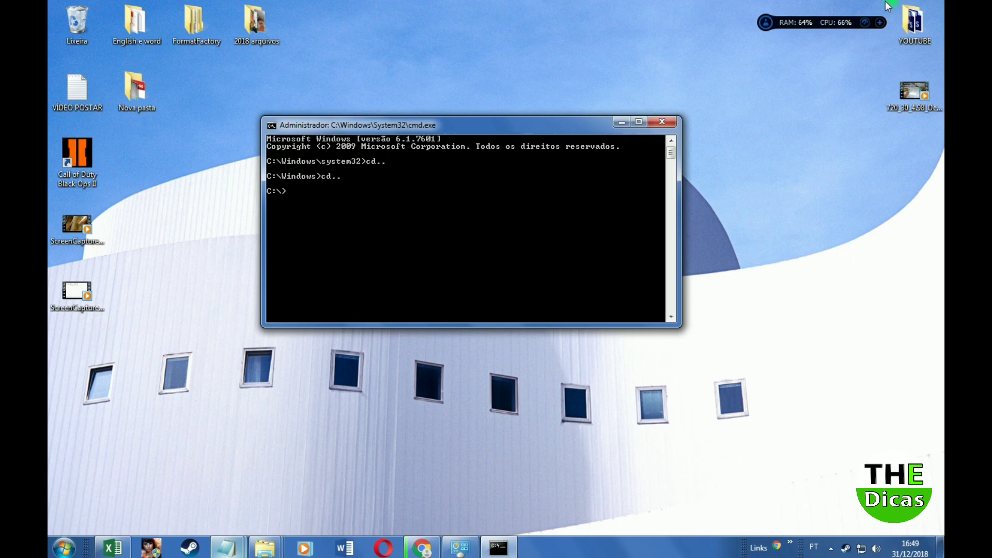
right_click(315, 187)
click(344, 223)
Copy "adb devices" from the notes and run it in C:\adb to check the phone's connection
mouse_move(226, 546)
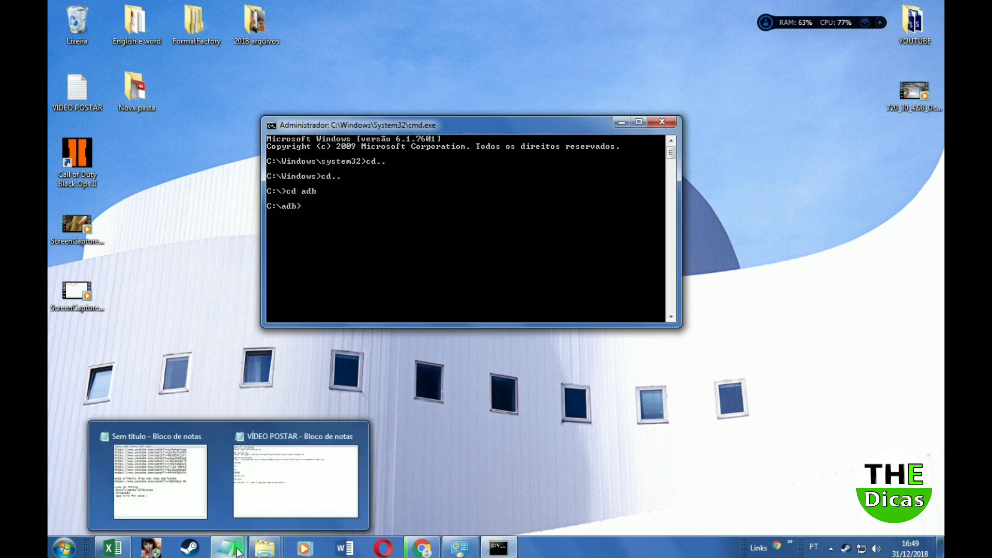
click(313, 476)
drag(133, 236, 50, 235)
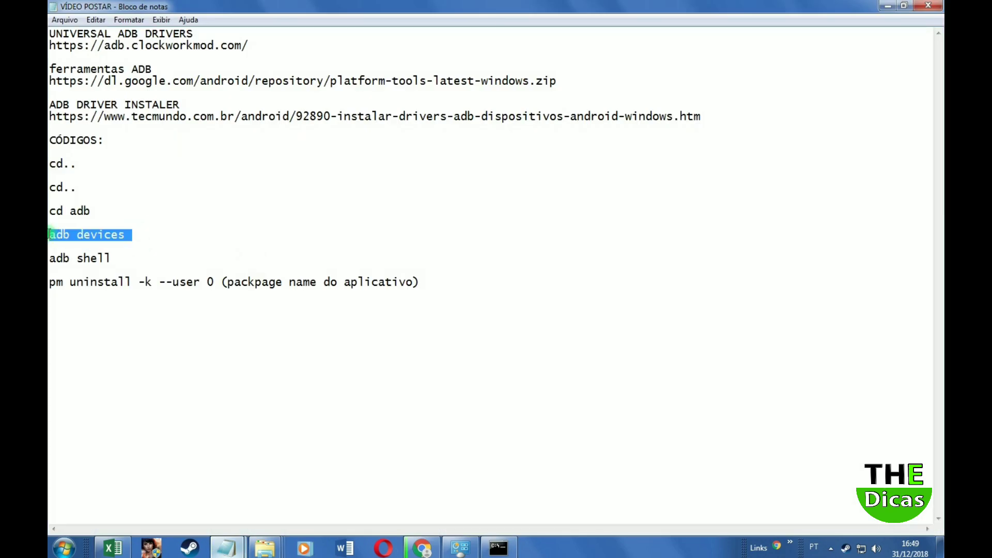
right_click(79, 244)
click(106, 276)
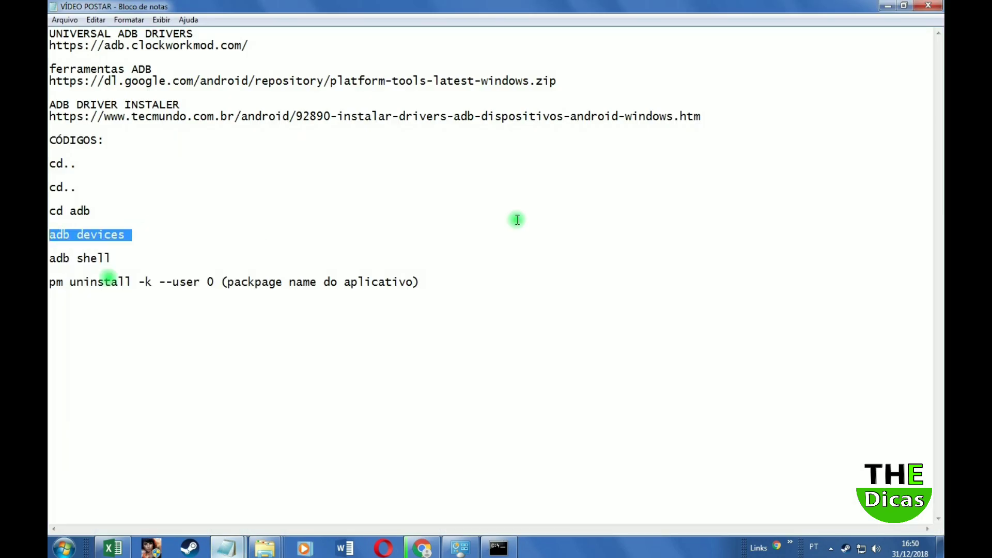
click(885, 8)
right_click(353, 207)
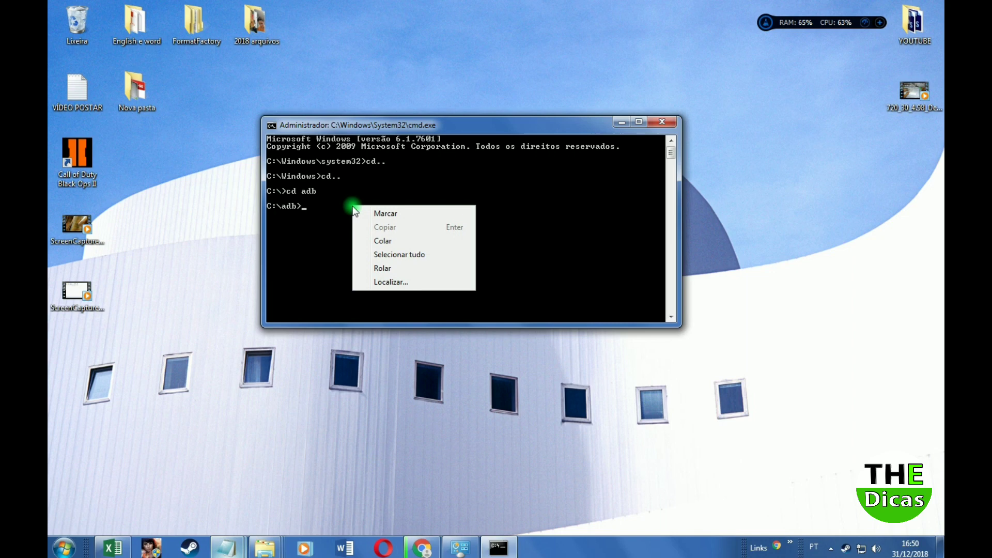
click(382, 241)
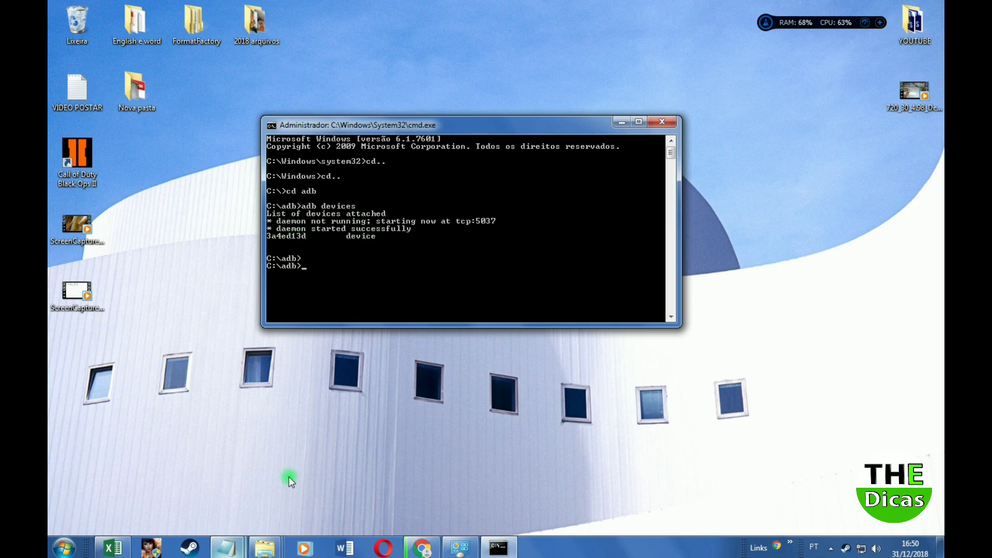
Copy "adb shell" from the notes and run it in C:\adb to open the phone's shell
mouse_move(226, 546)
click(270, 462)
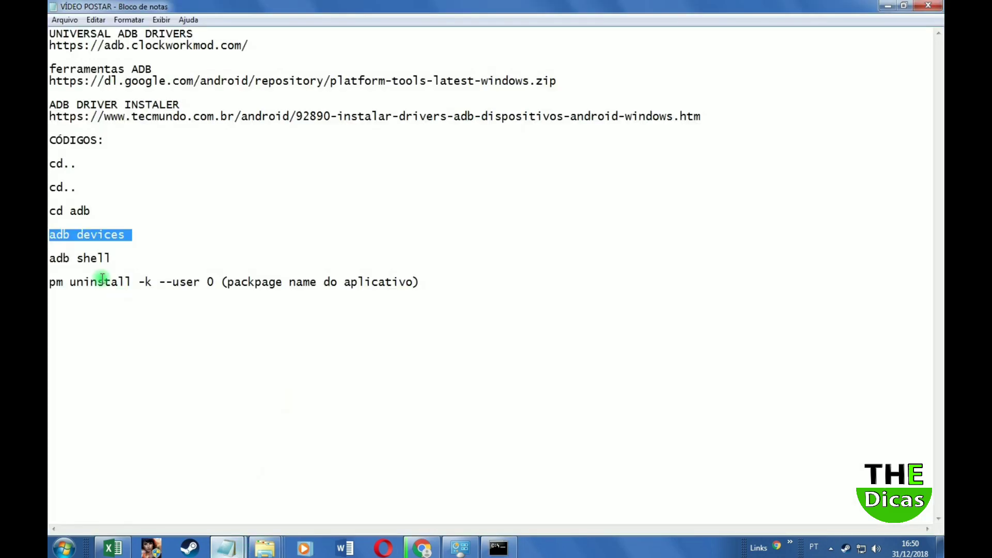
drag(111, 258, 49, 257)
right_click(67, 259)
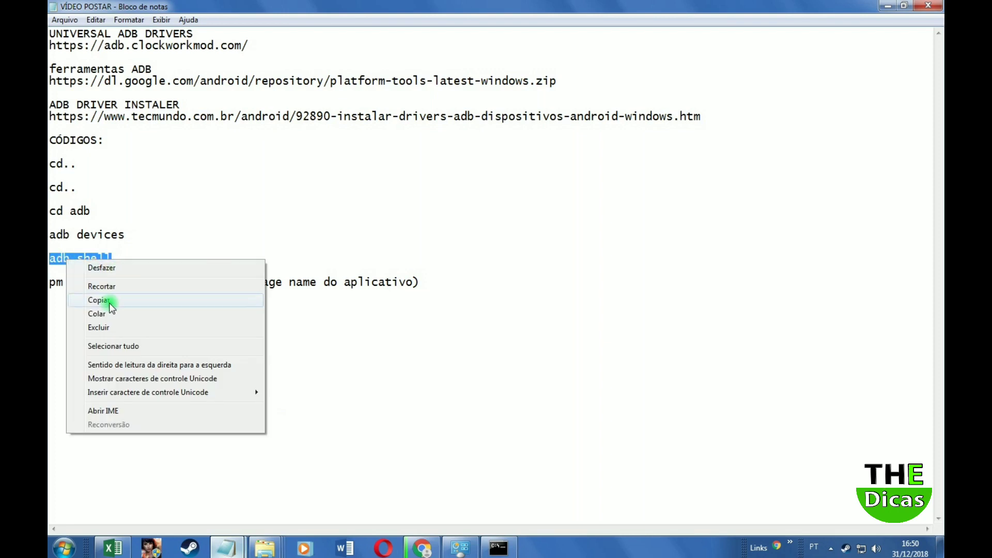
click(110, 299)
click(889, 9)
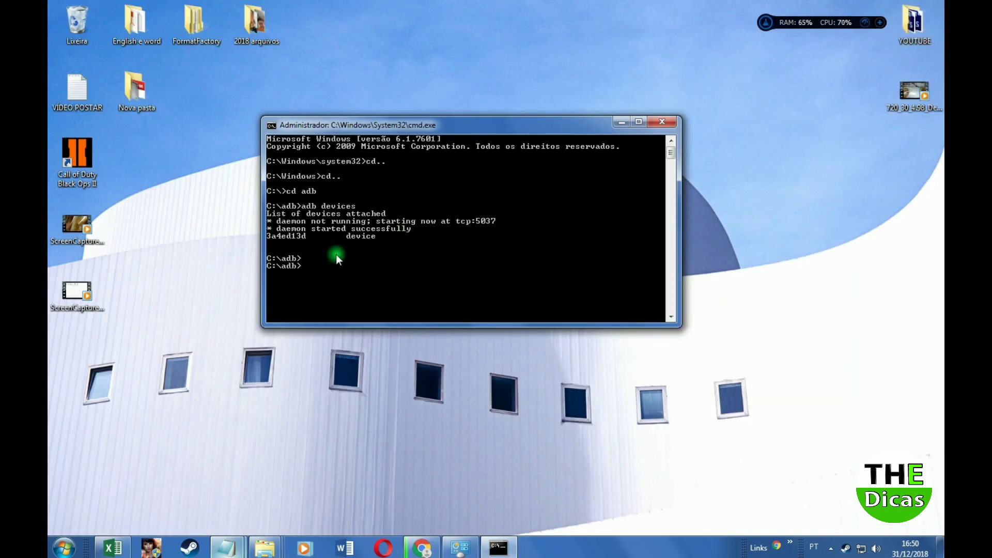
right_click(315, 263)
click(360, 300)
key(Return)
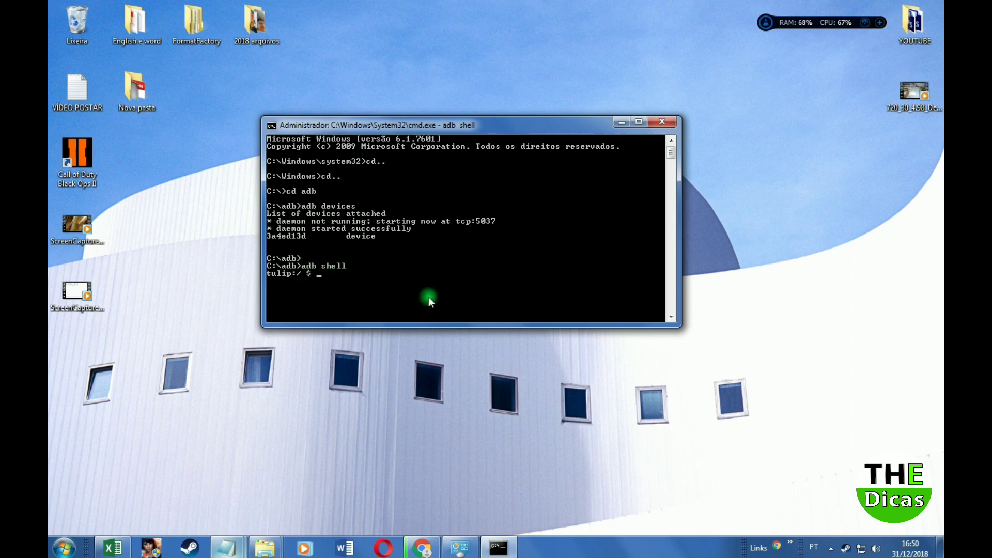
Copy "pm uninstall -k --user 0" from the notes and paste it at the phone's shell prompt without running it
click(225, 552)
click(290, 476)
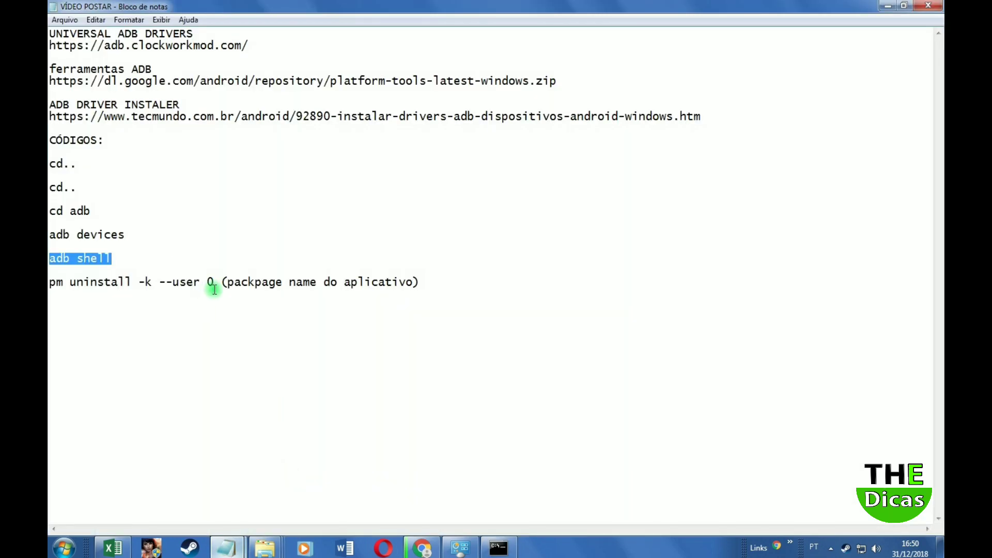
drag(221, 282, 50, 282)
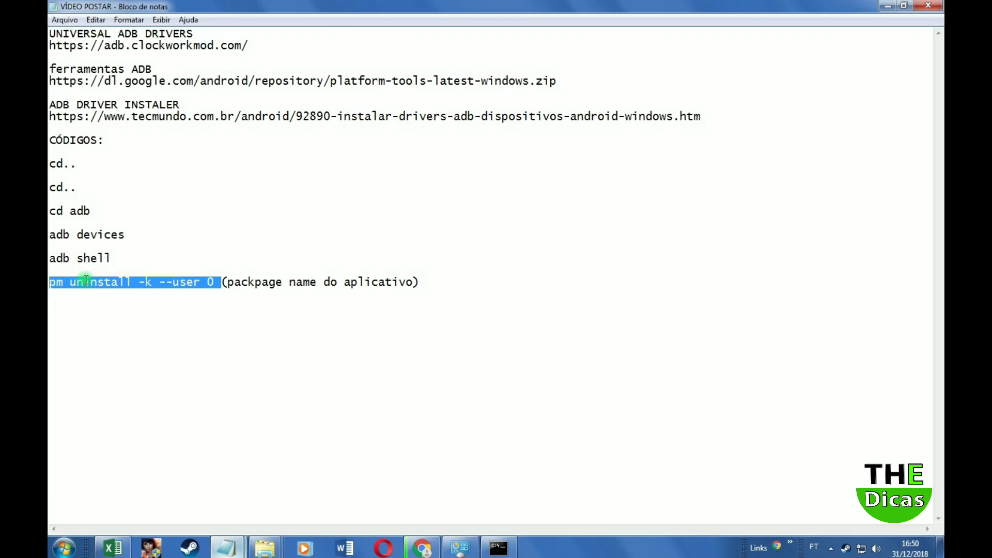
click(144, 283)
drag(213, 282, 50, 282)
right_click(66, 281)
click(101, 320)
click(499, 547)
right_click(324, 272)
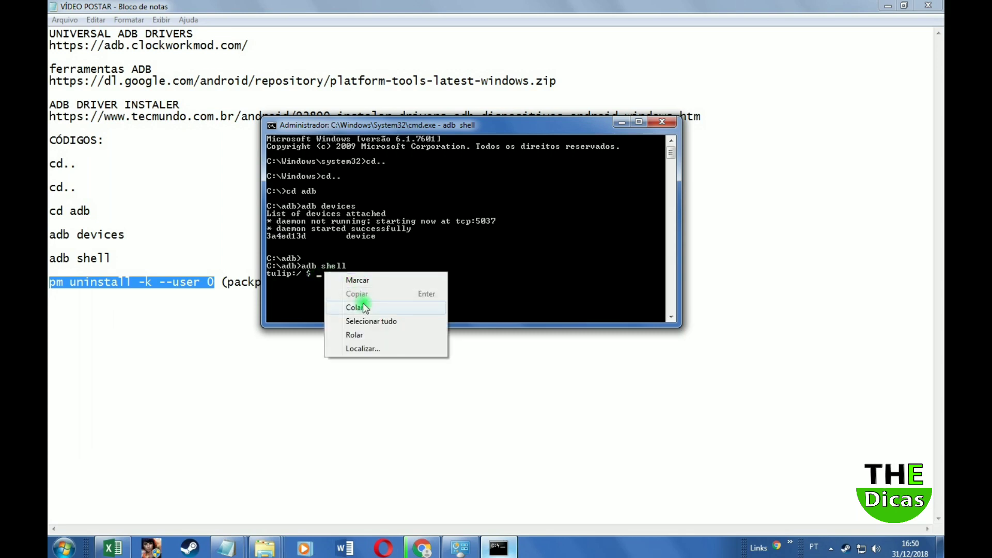
click(362, 304)
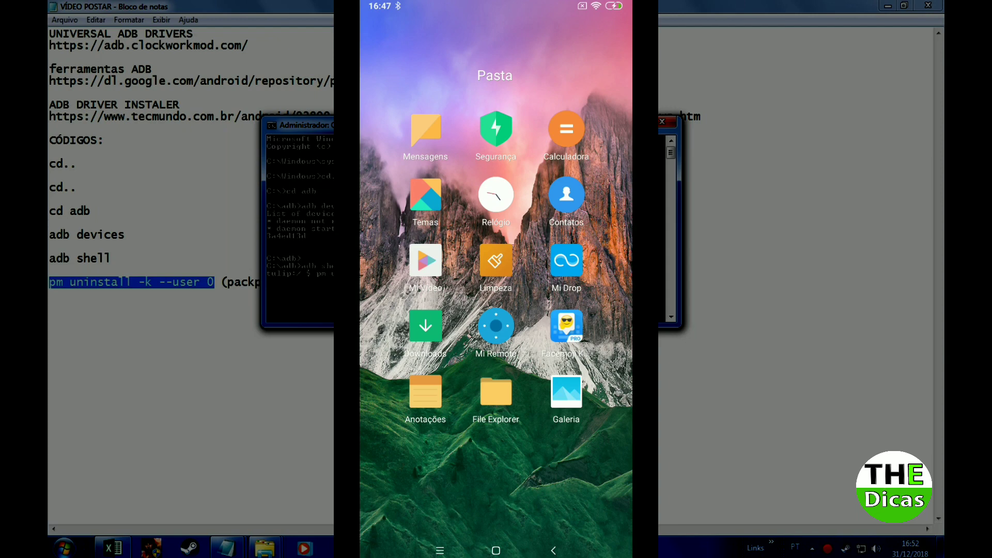
key(Escape)
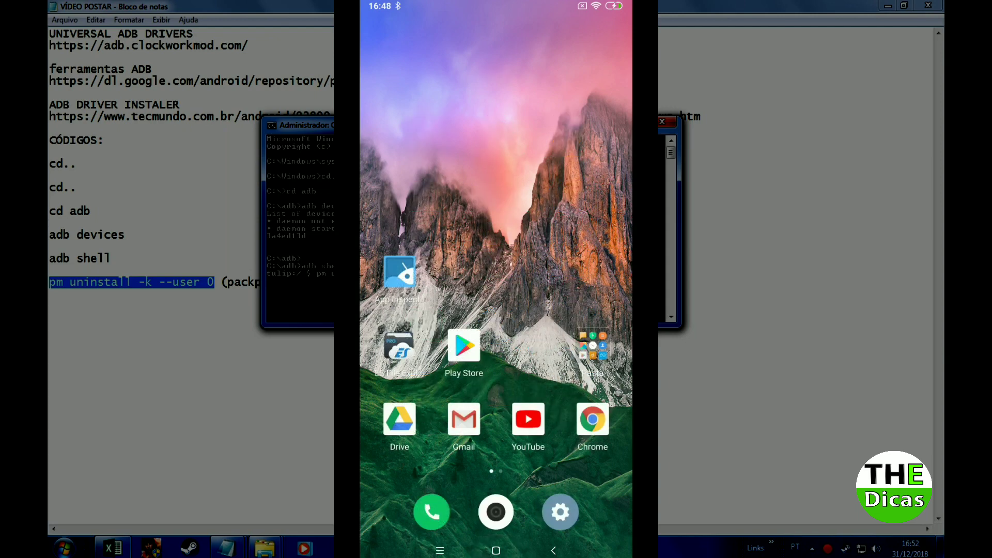
mouse_move(399, 345)
mouse_down()
mouse_move(409, 326)
mouse_move(419, 337)
mouse_move(408, 343)
mouse_up()
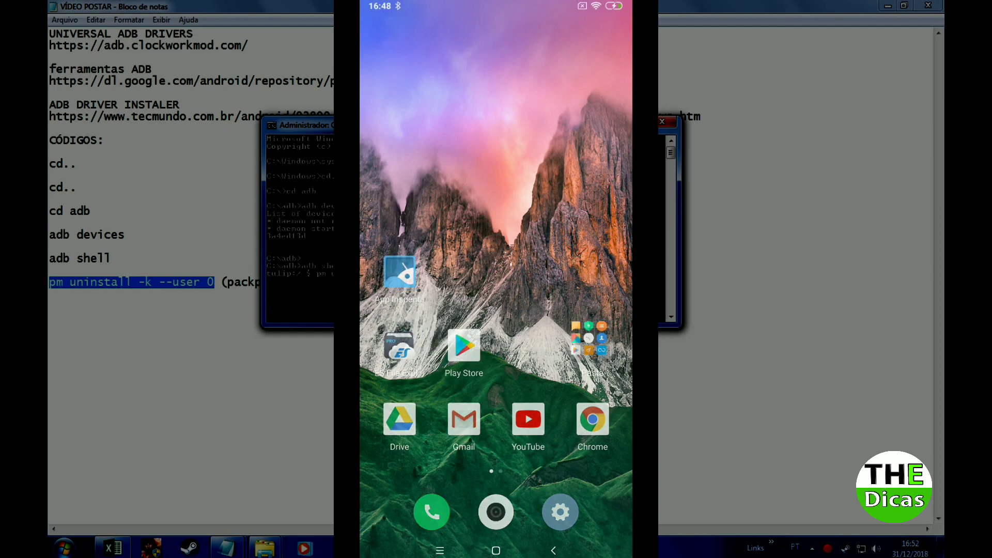
click(589, 339)
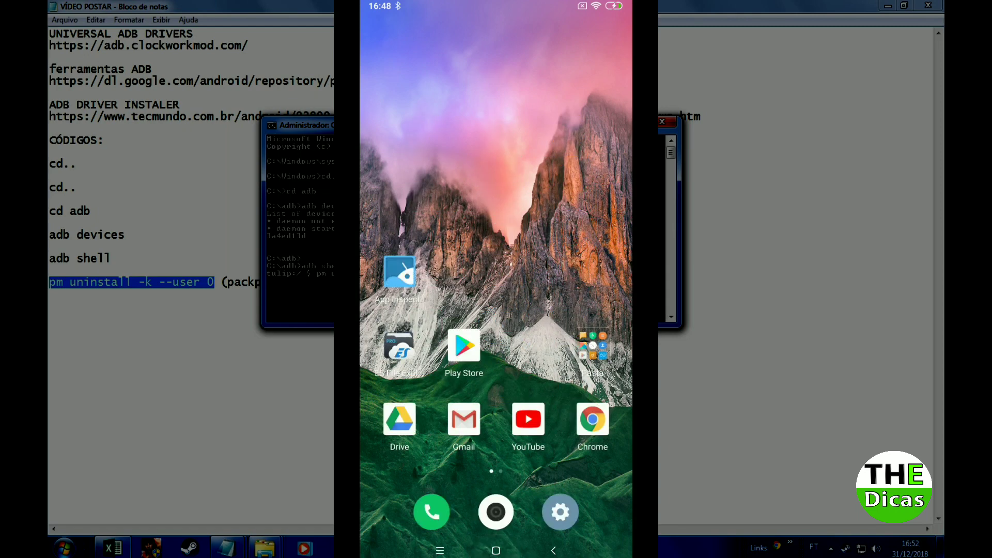
Open App Inspector on the phone, find File Explorer in the app list and look up its package name
click(400, 272)
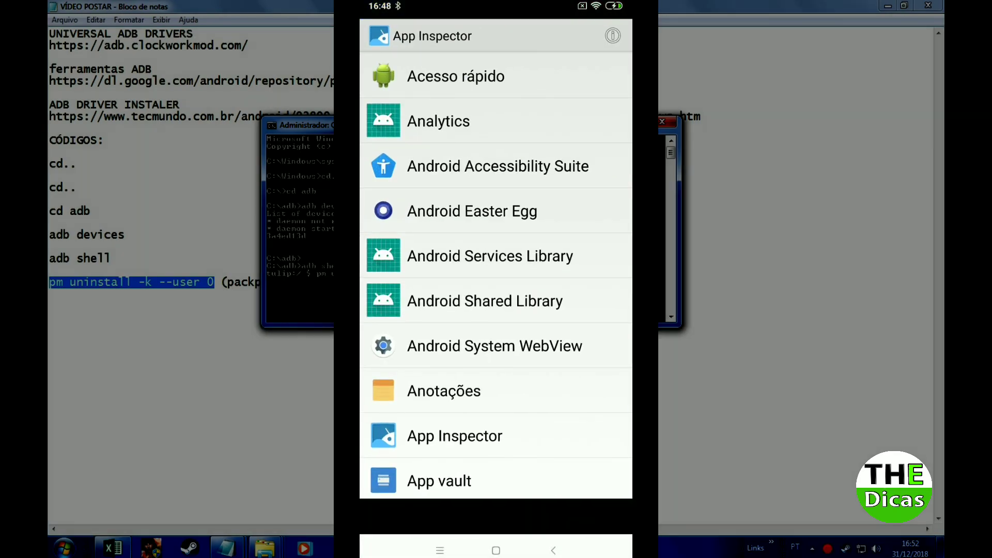
scroll(496, 274, down, 15)
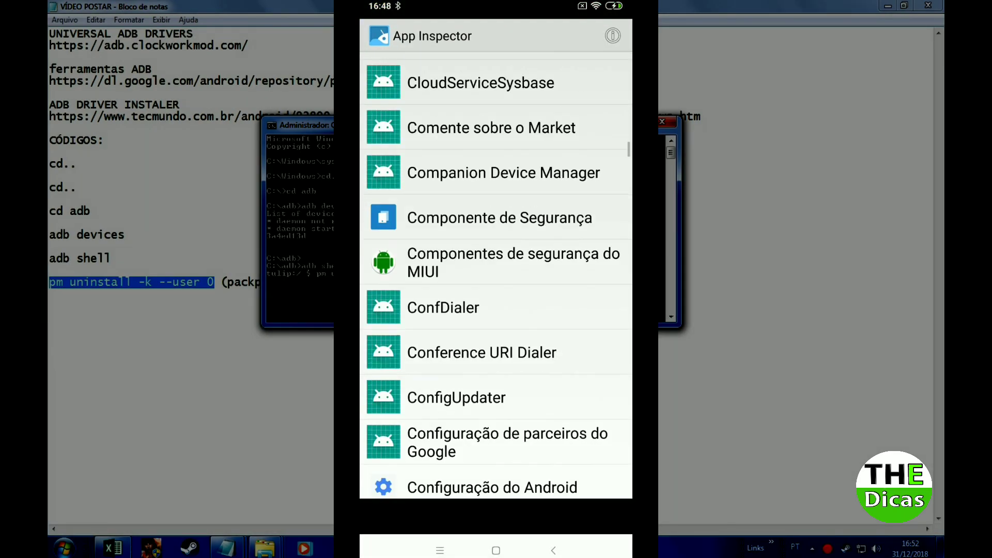
scroll(496, 273, down, 15)
scroll(496, 273, up, 8)
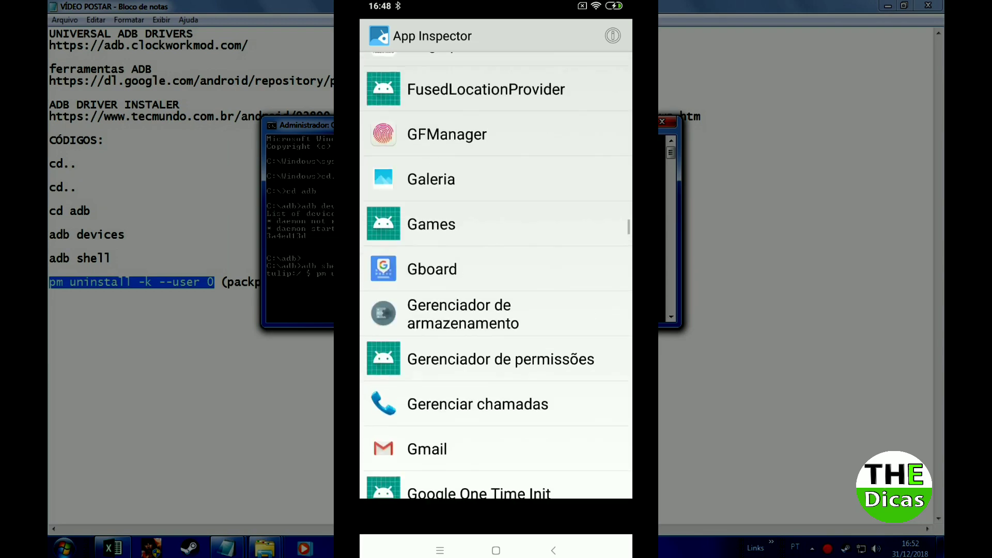
scroll(496, 274, up, 1)
scroll(496, 274, down, 10)
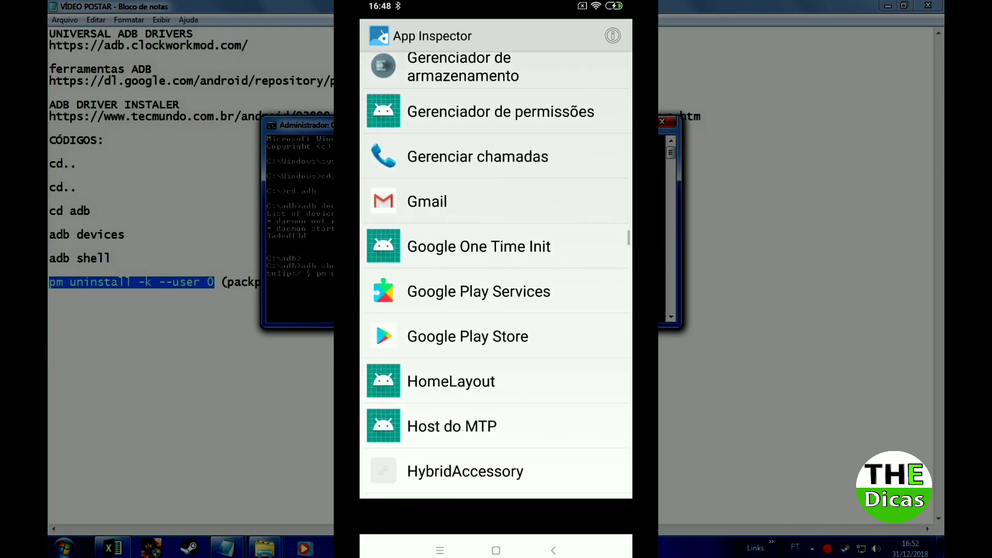
scroll(496, 274, down, 2)
scroll(496, 274, up, 10)
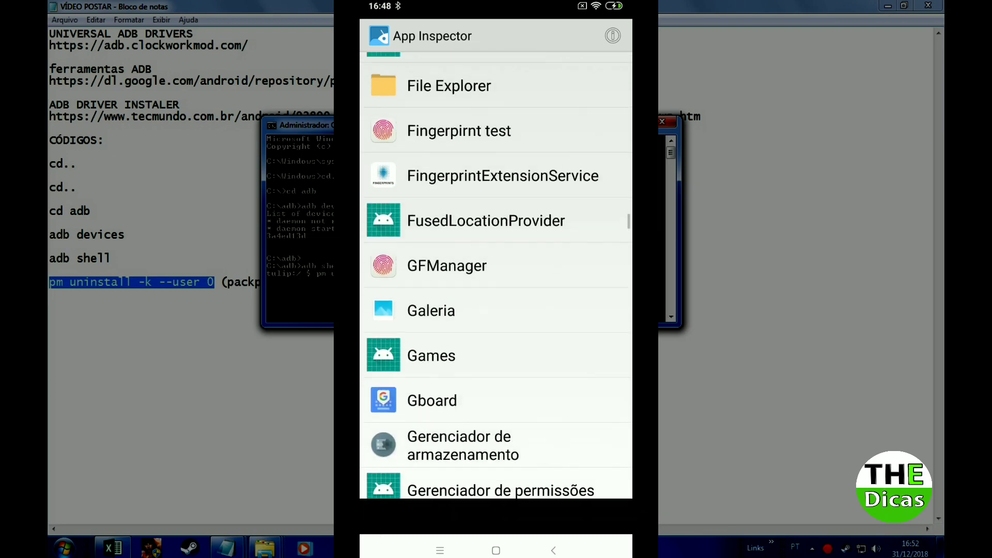
scroll(496, 273, up, 6)
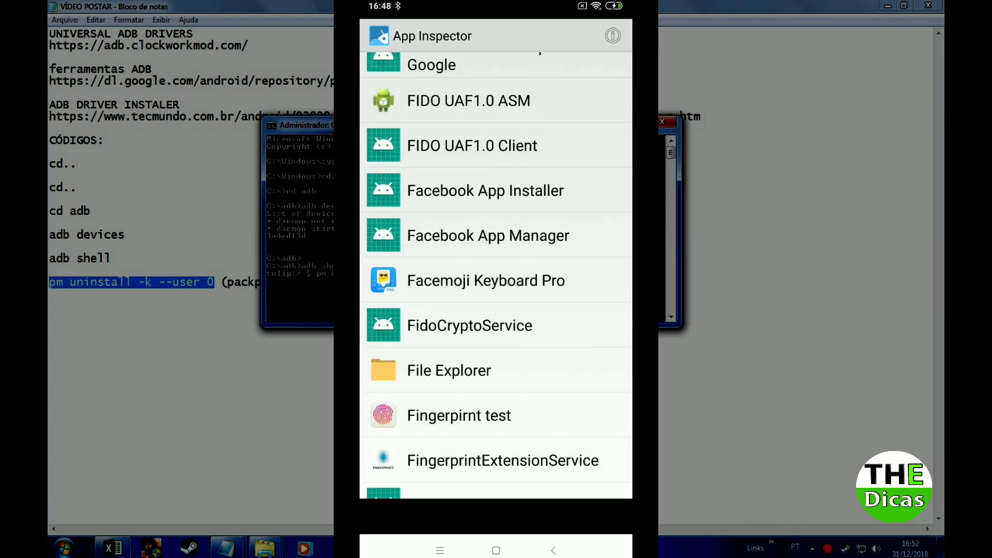
click(449, 371)
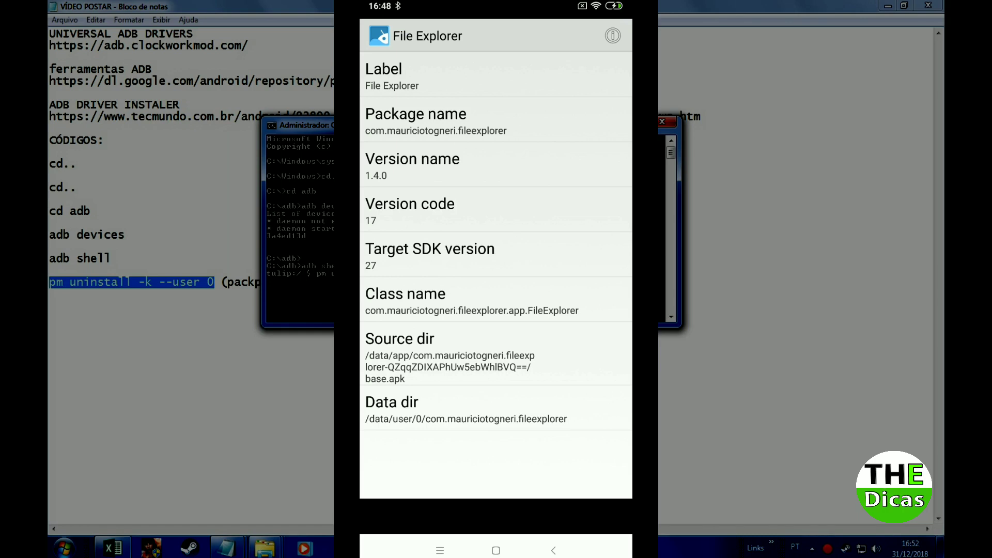
click(553, 550)
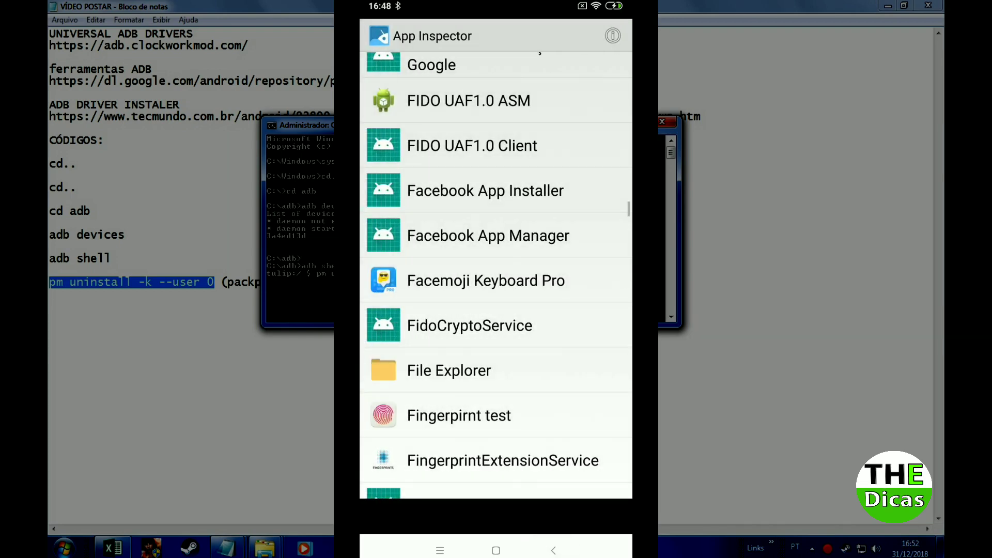
click(448, 370)
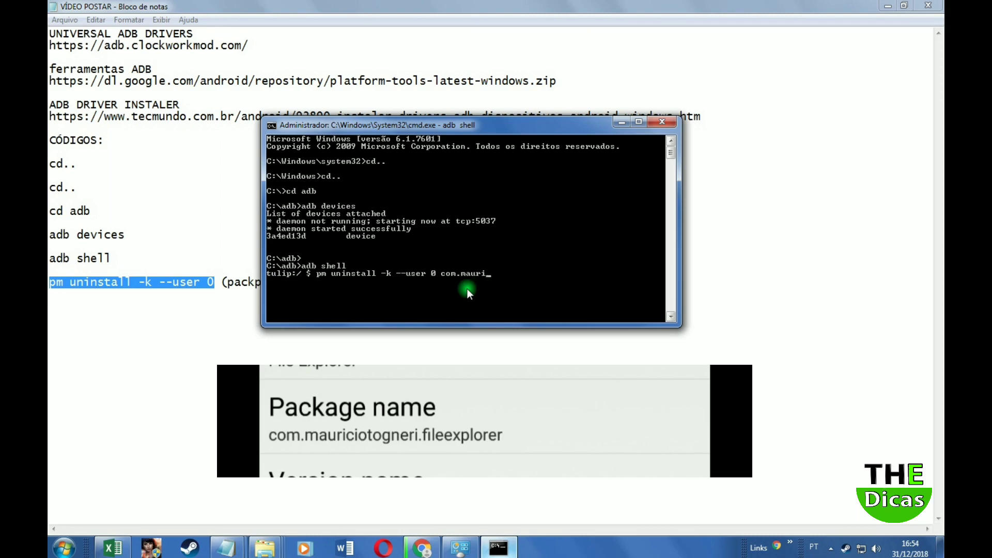
Complete the pasted pm uninstall command with File Explorer's package name from App Inspector and run it
text(togneri)
text(.gi)
key(BackSpace)
key(BackSpace)
text(fileexplorer)
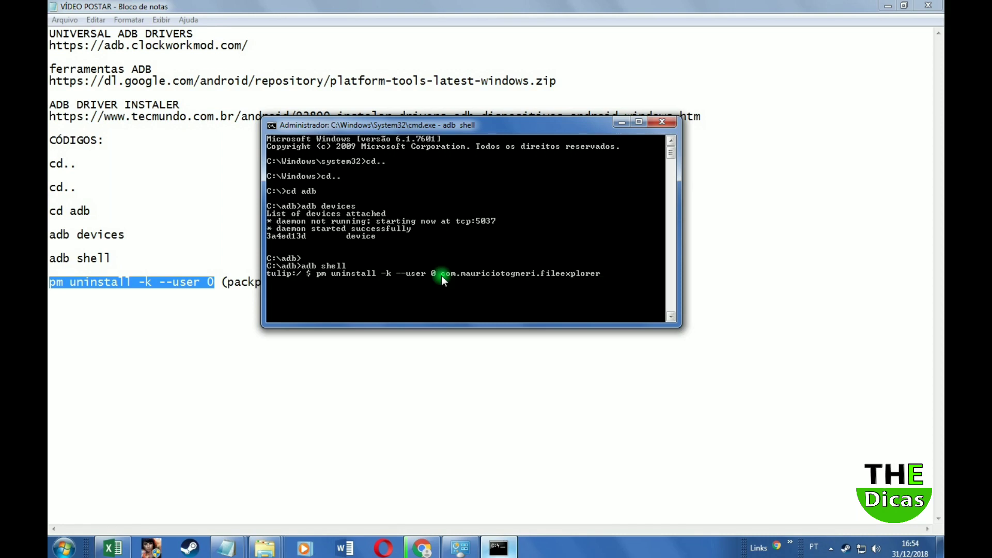
key(Return)
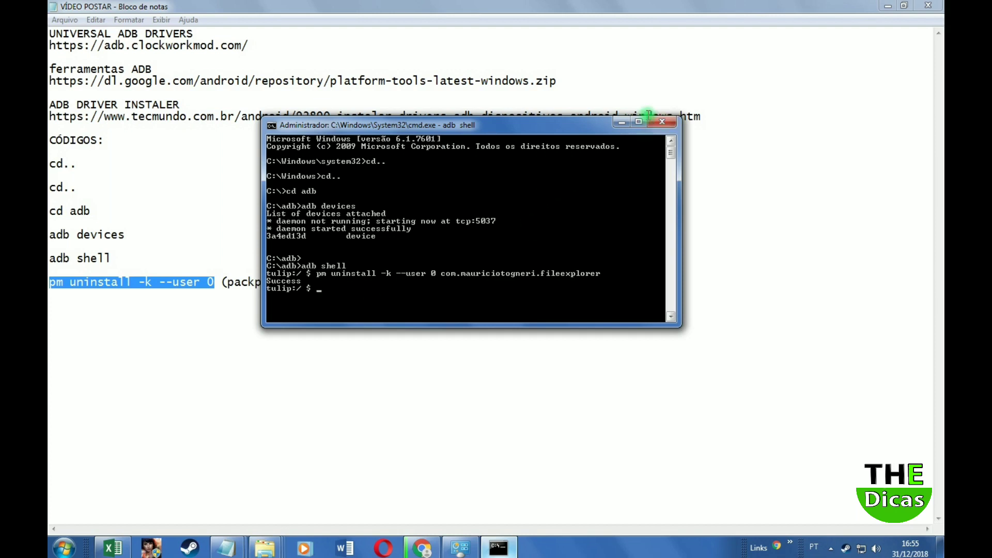
click(623, 123)
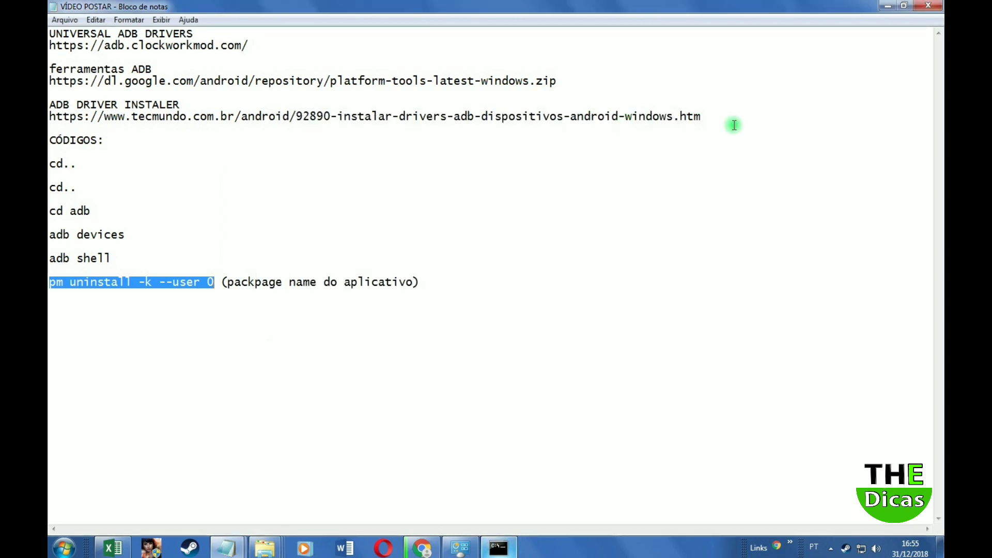
click(887, 6)
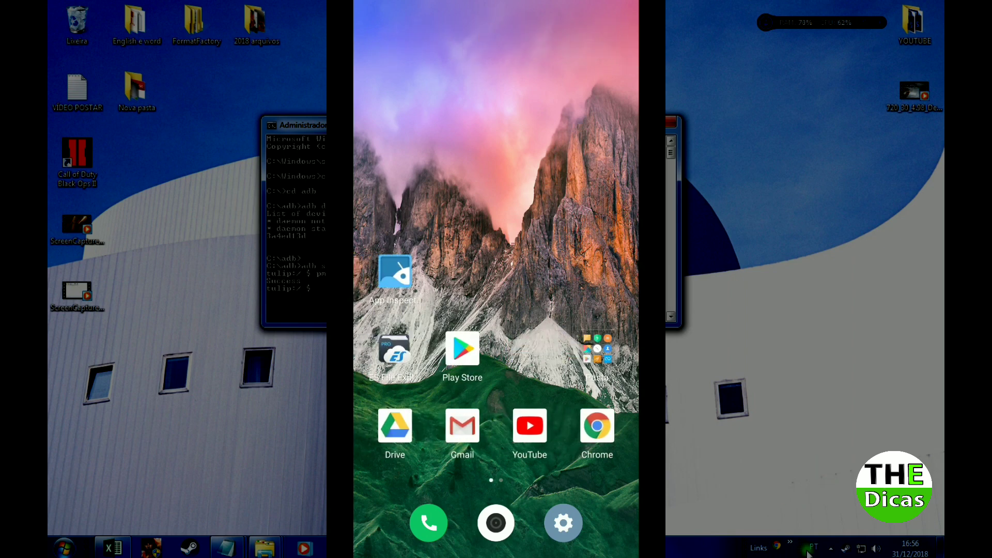
click(830, 548)
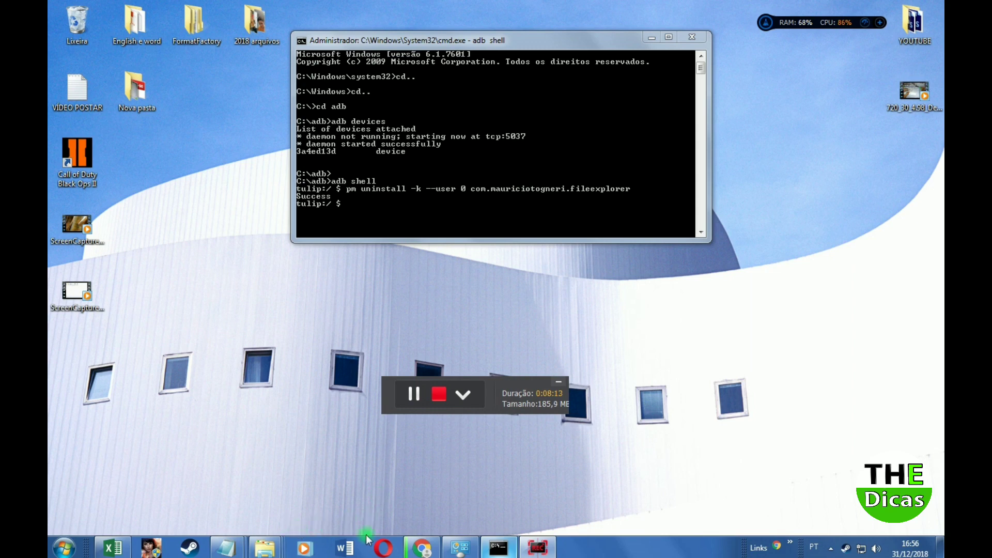
Copy "pm uninstall -k --user 0" from the notes again and paste it at the new shell prompt below the first uninstall
mouse_move(226, 546)
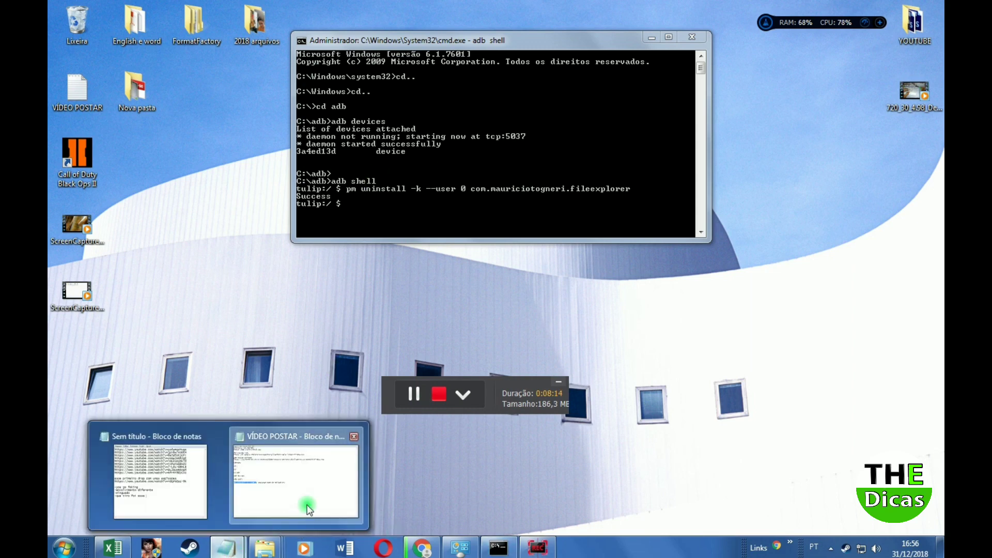
click(308, 504)
right_click(191, 293)
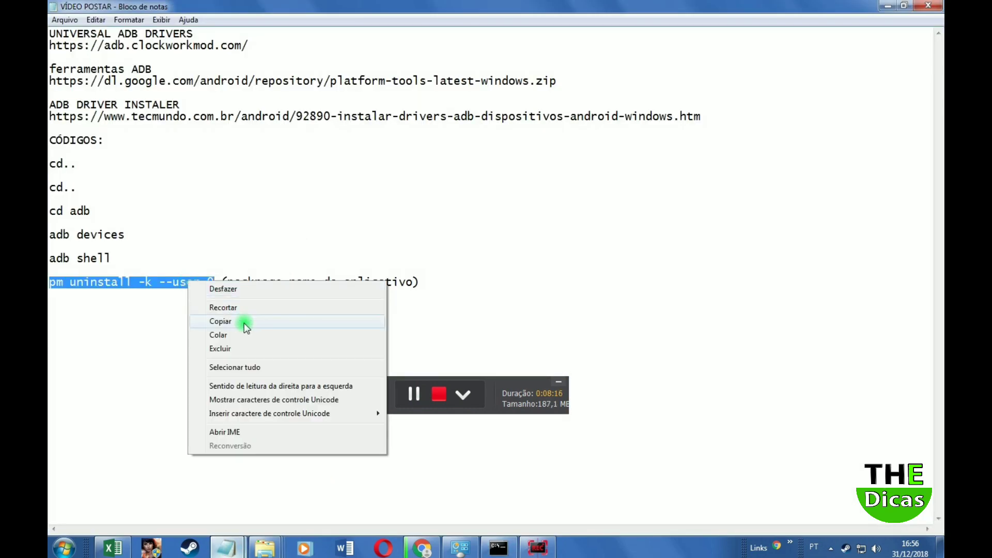
click(243, 321)
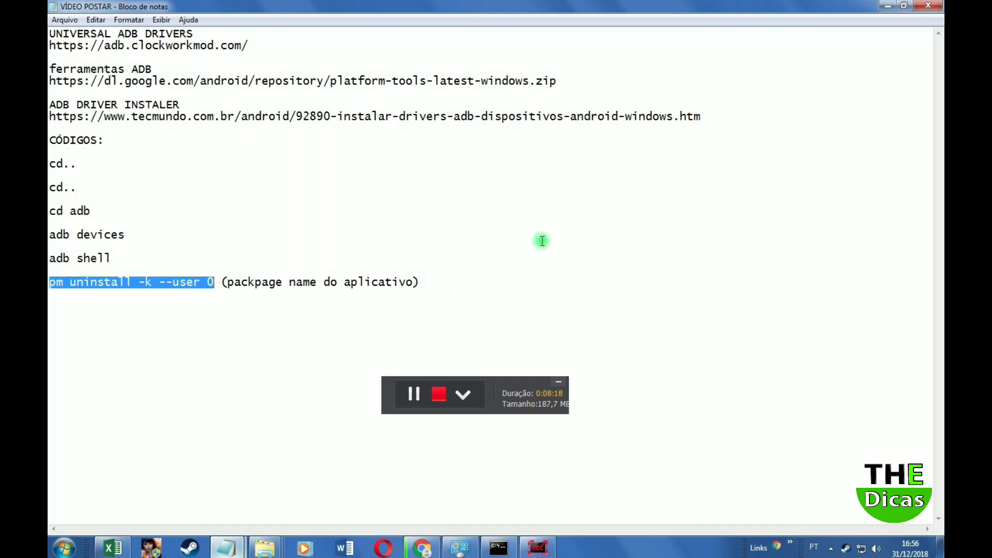
right_click(153, 282)
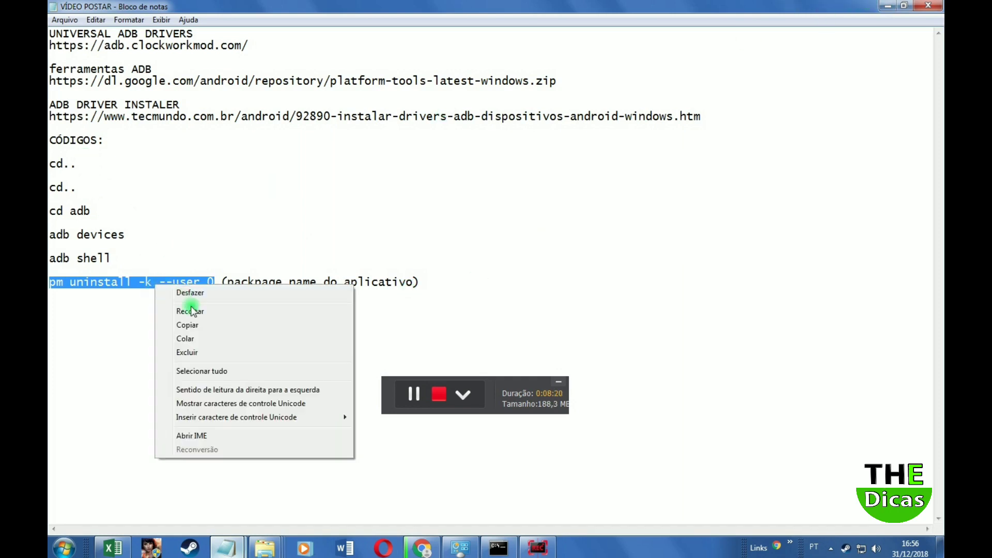
click(195, 323)
click(888, 6)
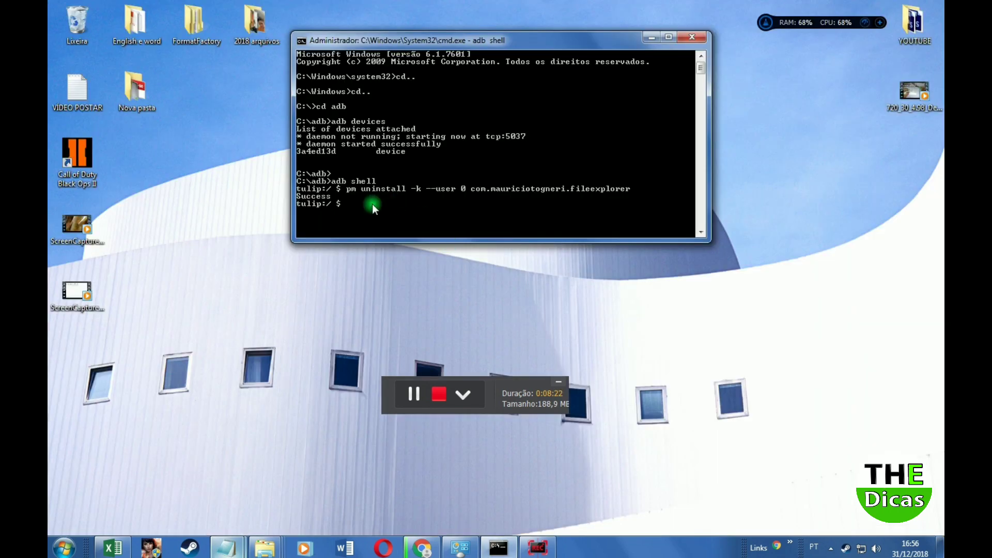
right_click(372, 203)
click(364, 211)
right_click(372, 205)
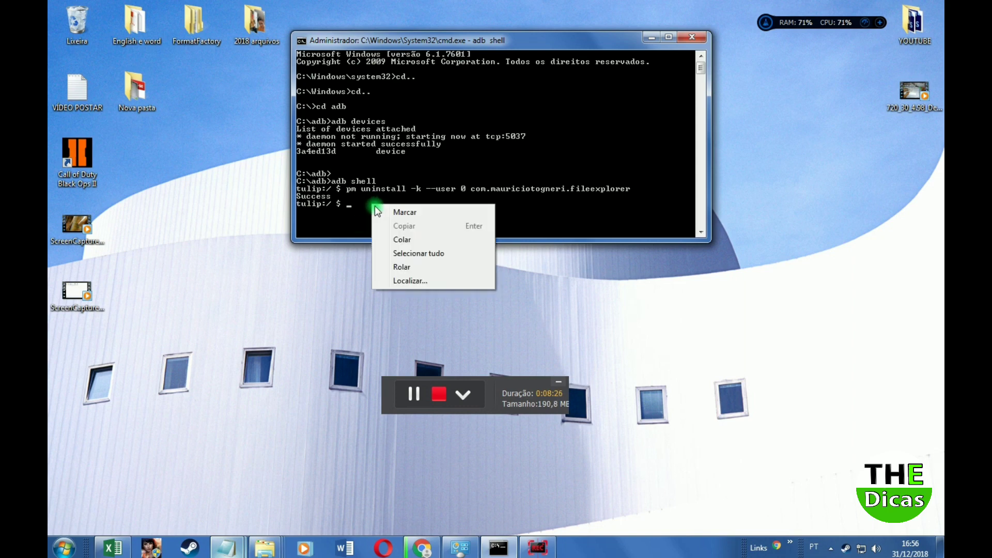
click(403, 239)
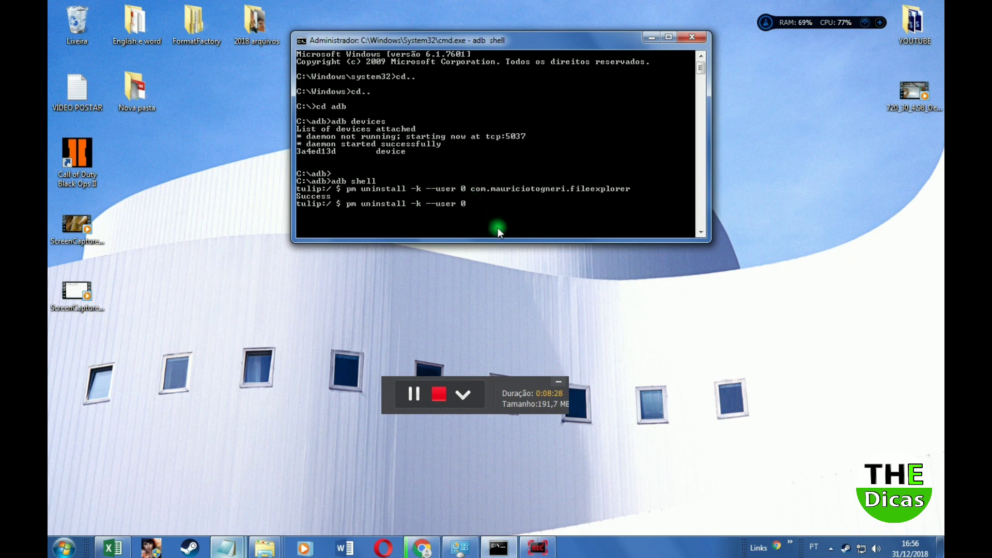